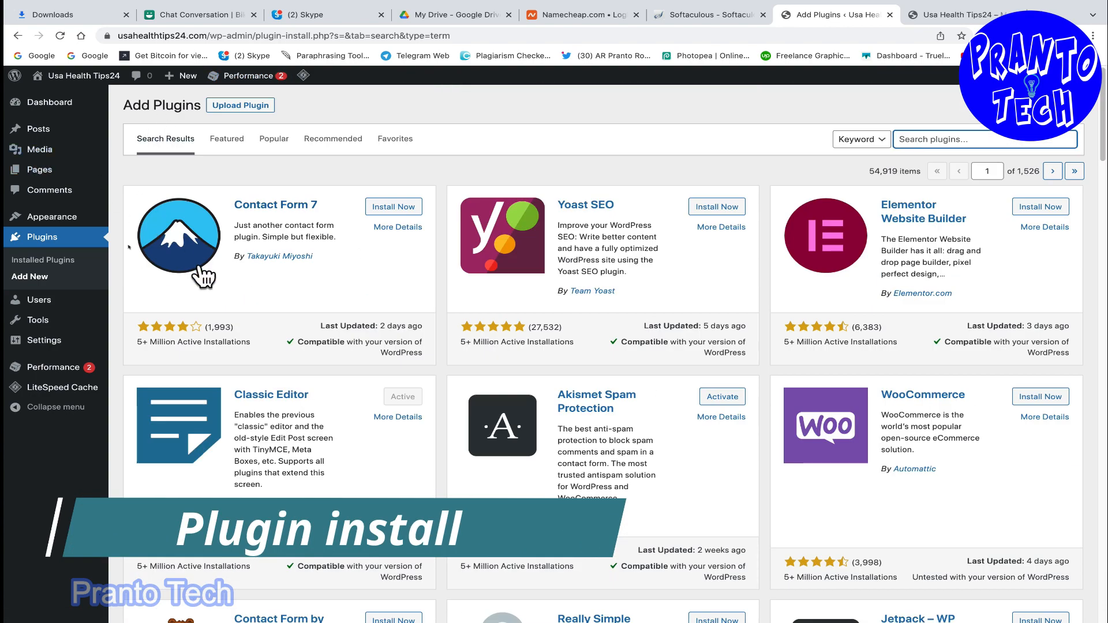
# Browse the available plugins in the search results on the Add Plugins page.
pyautogui.scroll(-1, 375, 291)
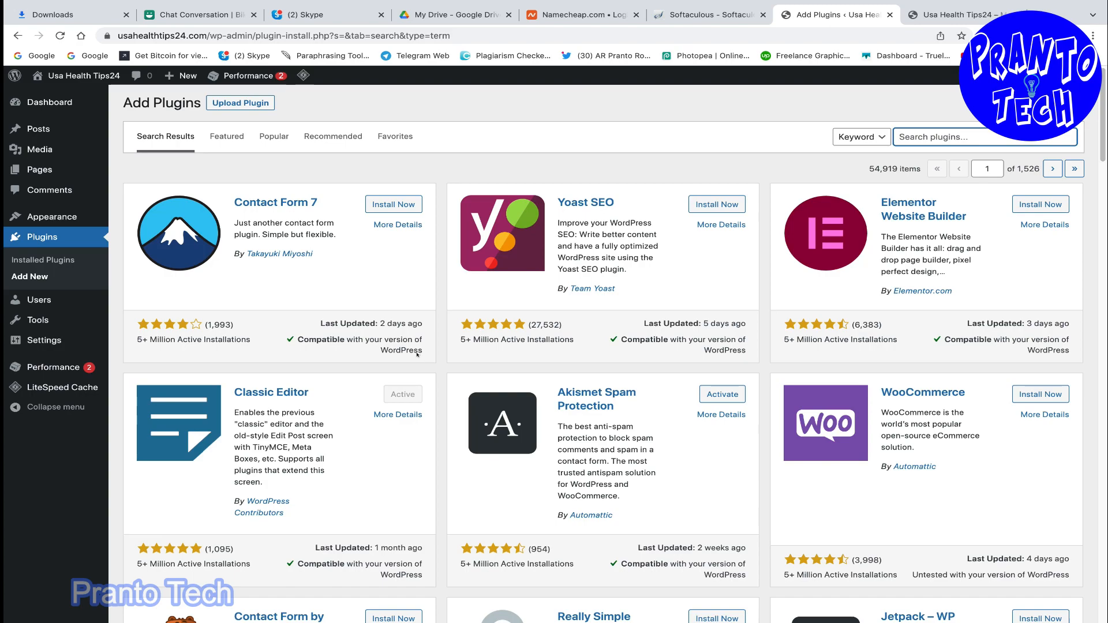
pyautogui.scroll(-5, 417, 354)
pyautogui.scroll(-10, 354, 340)
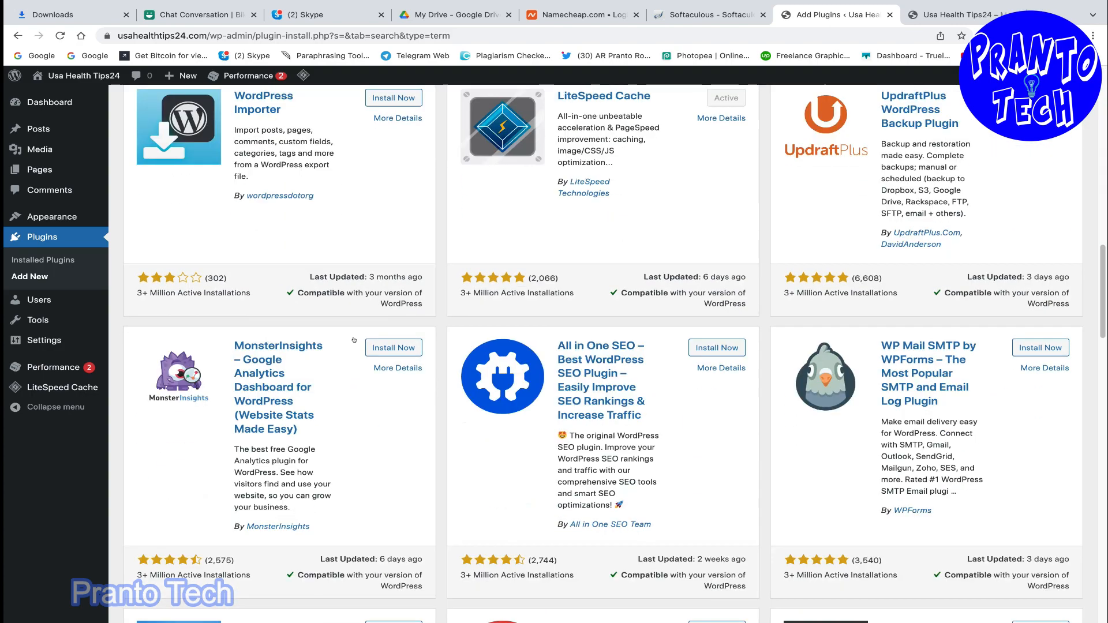
pyautogui.scroll(15, 354, 340)
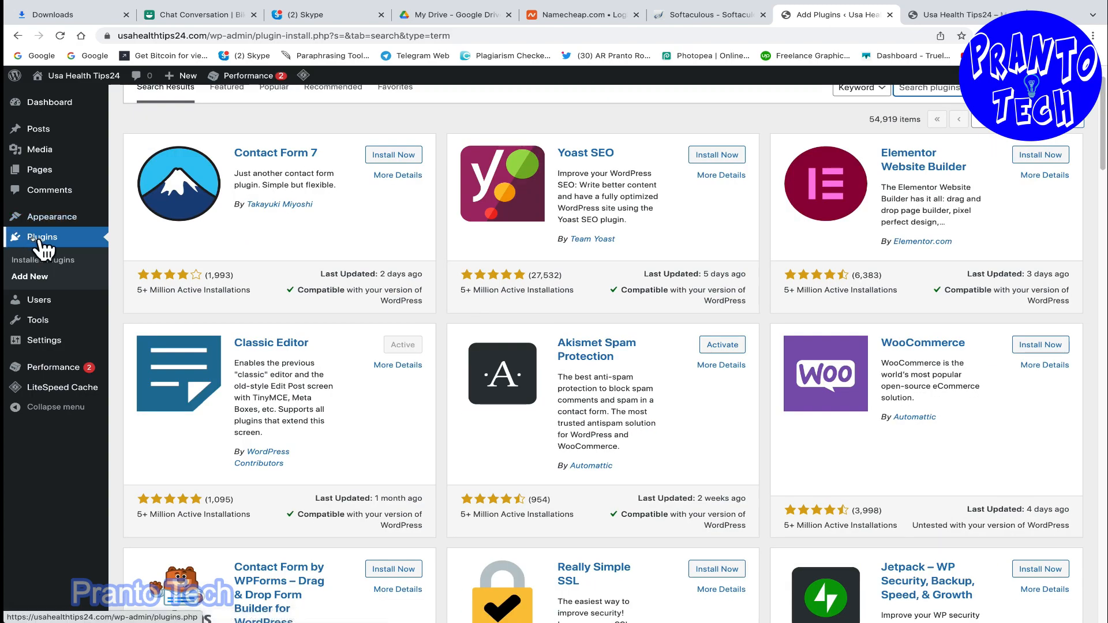
pyautogui.scroll(1, 439, 219)
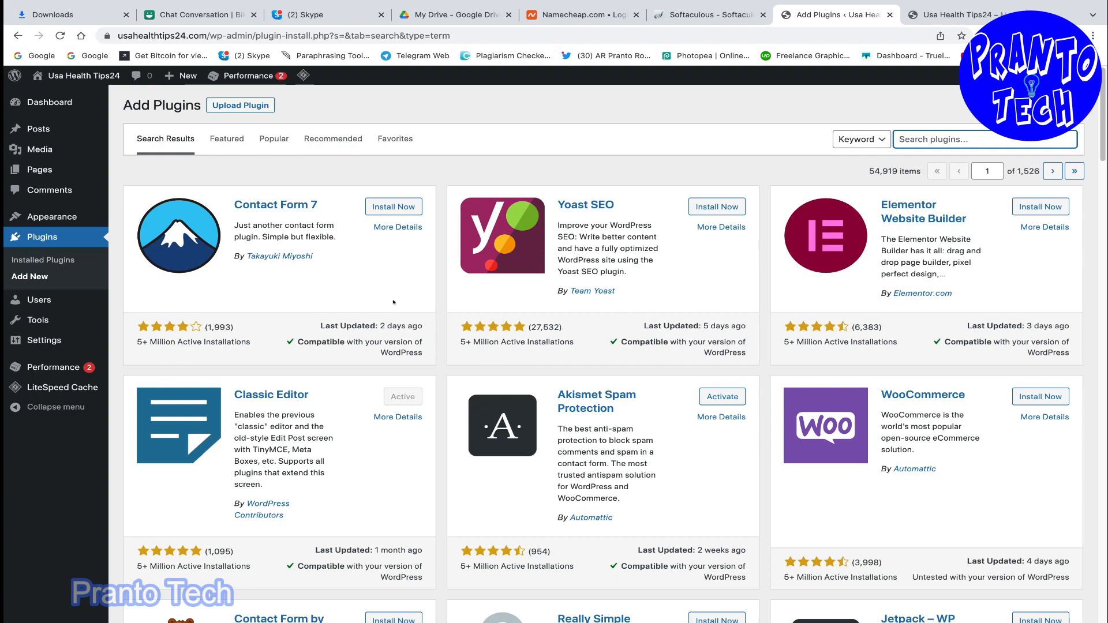
pyautogui.scroll(-8, 378, 306)
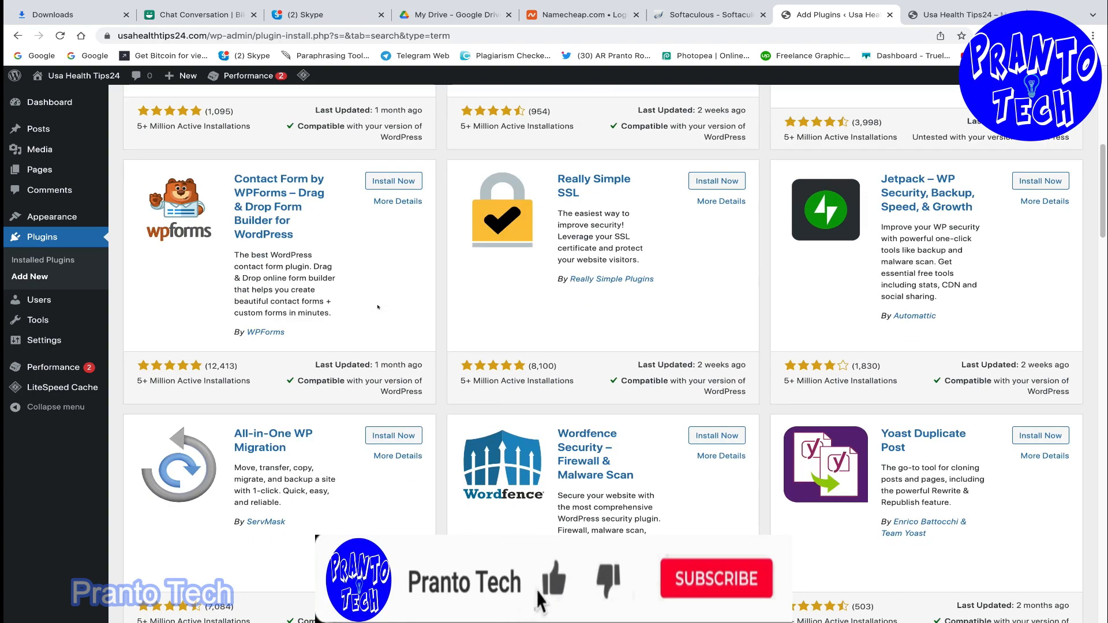
pyautogui.scroll(8, 378, 307)
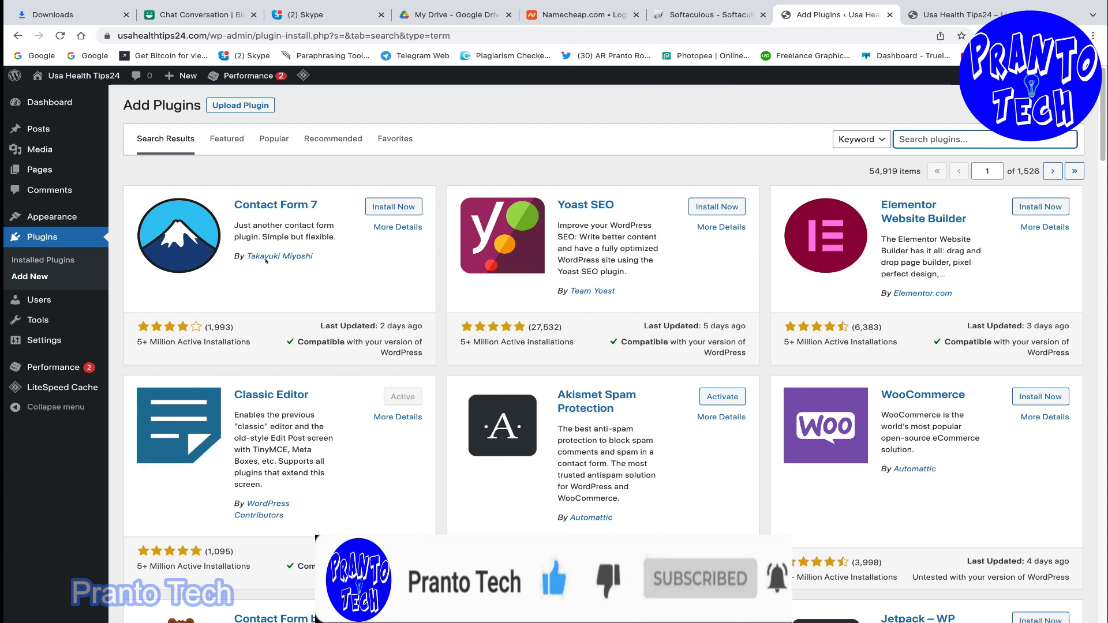
pyautogui.scroll(-3, 269, 368)
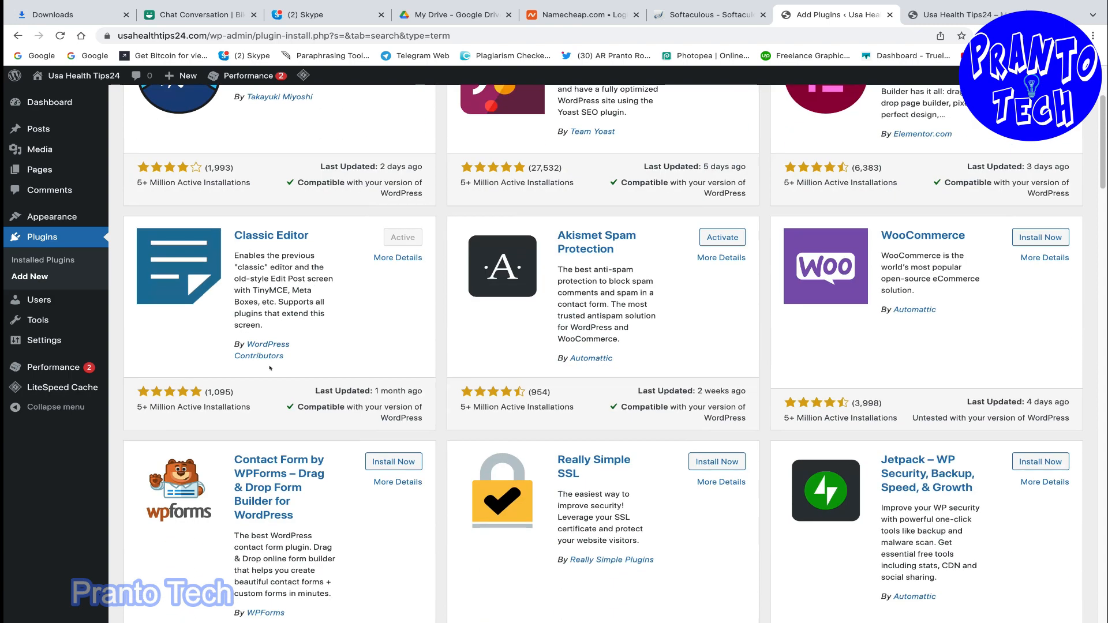
pyautogui.scroll(-10, 527, 398)
pyautogui.scroll(13, 527, 398)
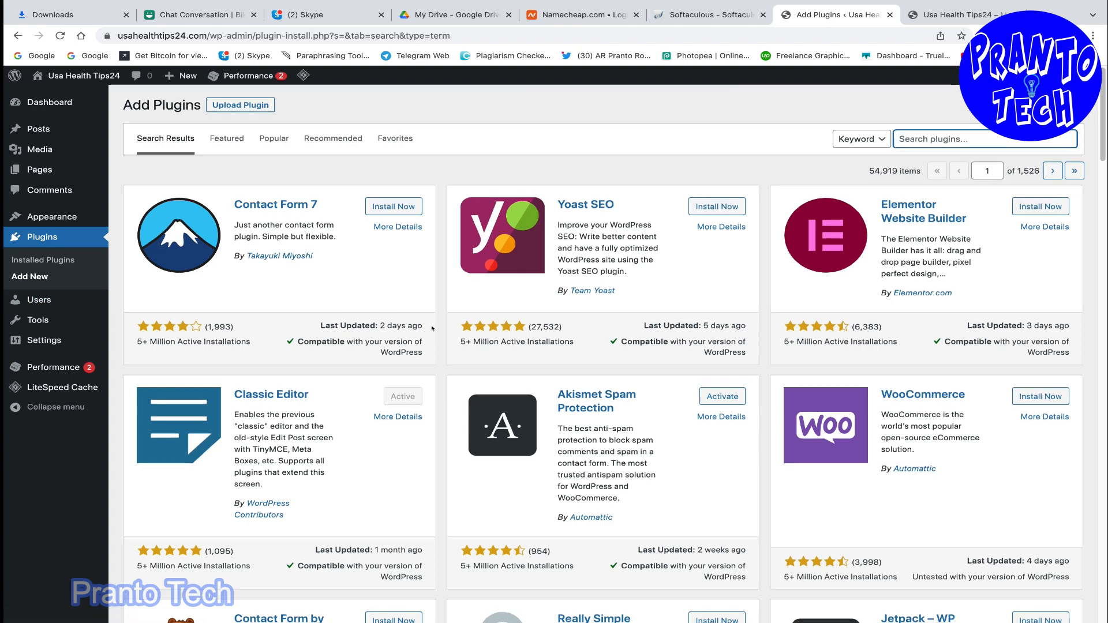
pyautogui.scroll(-4, 432, 323)
pyautogui.scroll(4, 432, 328)
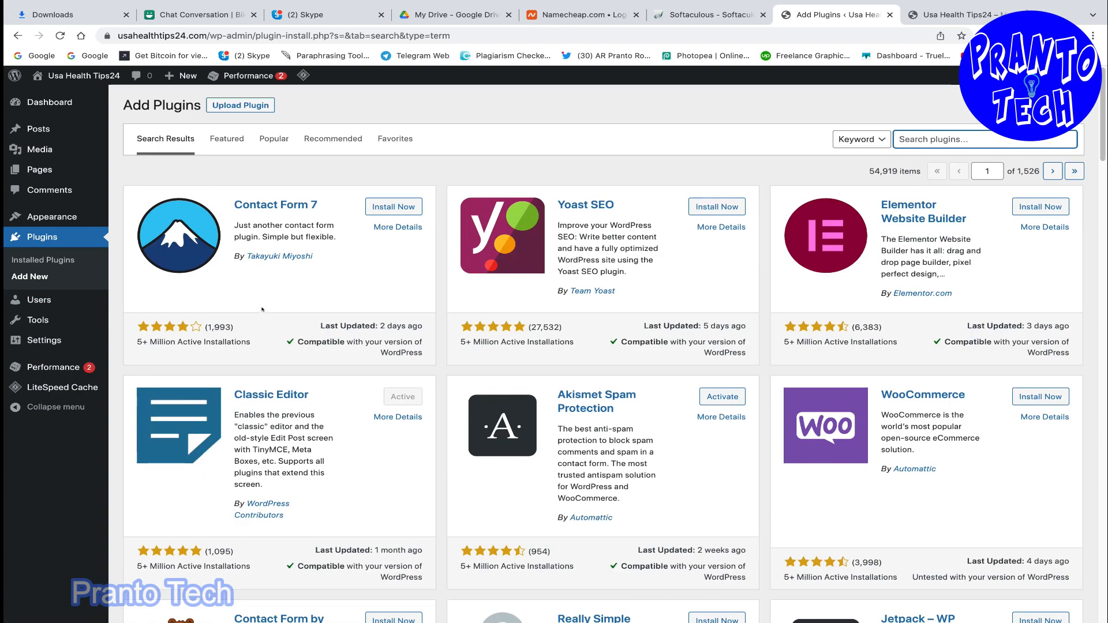
pyautogui.scroll(-4, 363, 437)
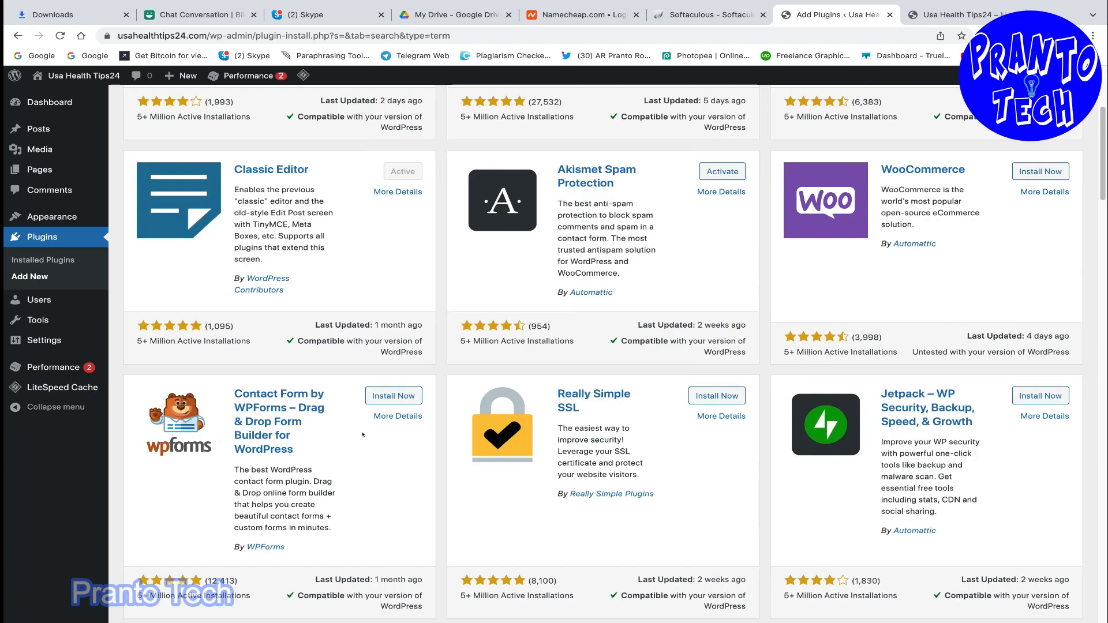
pyautogui.scroll(4, 362, 432)
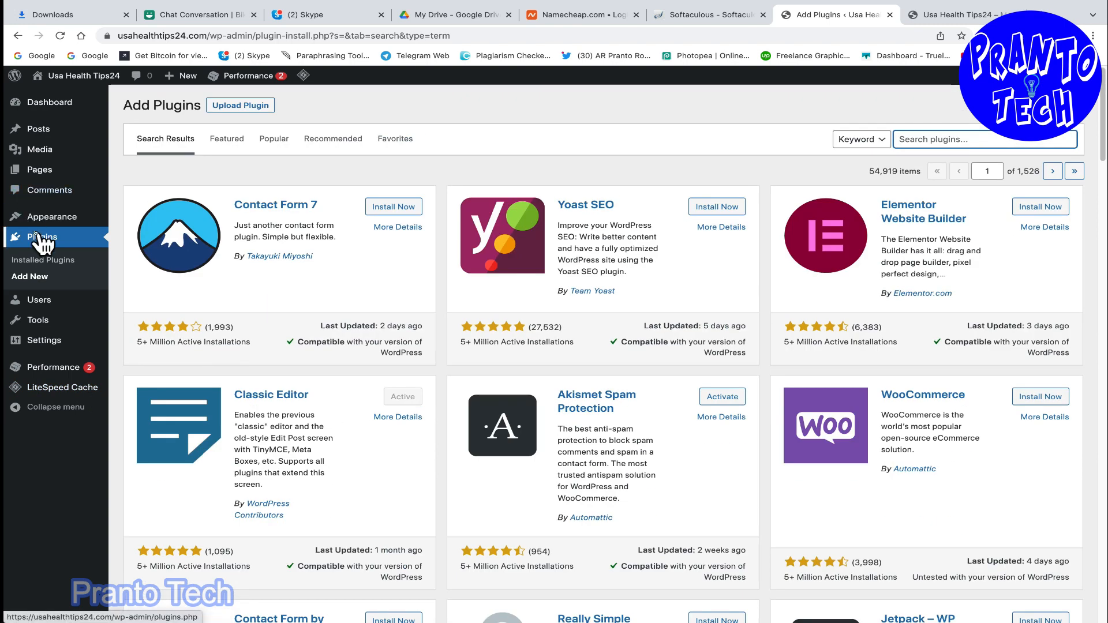
pyautogui.moveTo(57, 225)
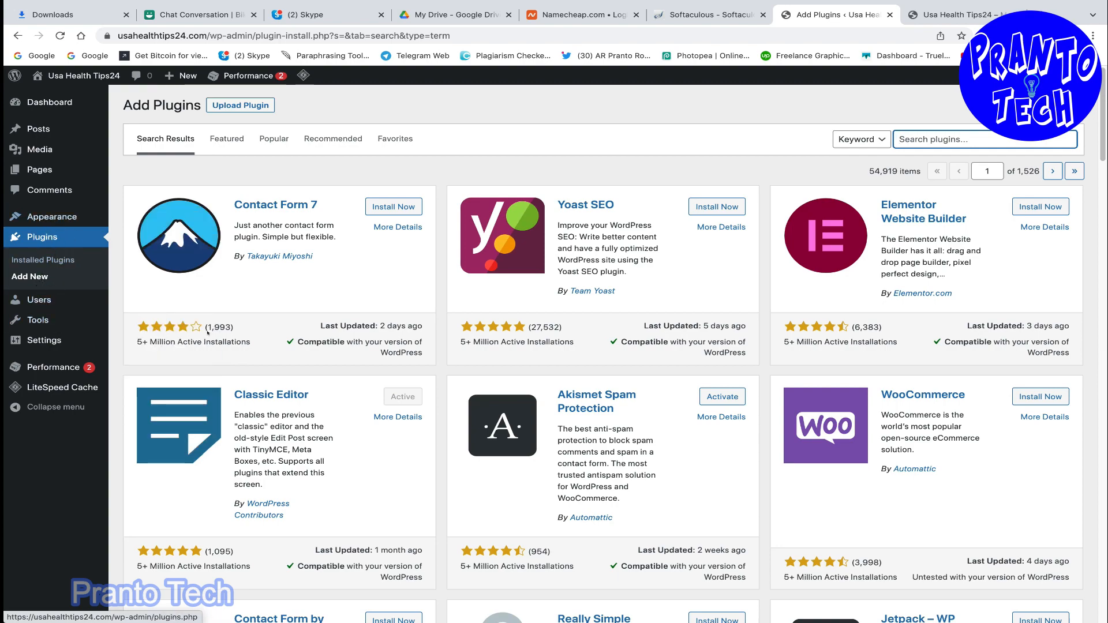
pyautogui.scroll(-20, 258, 323)
pyautogui.scroll(20, 258, 324)
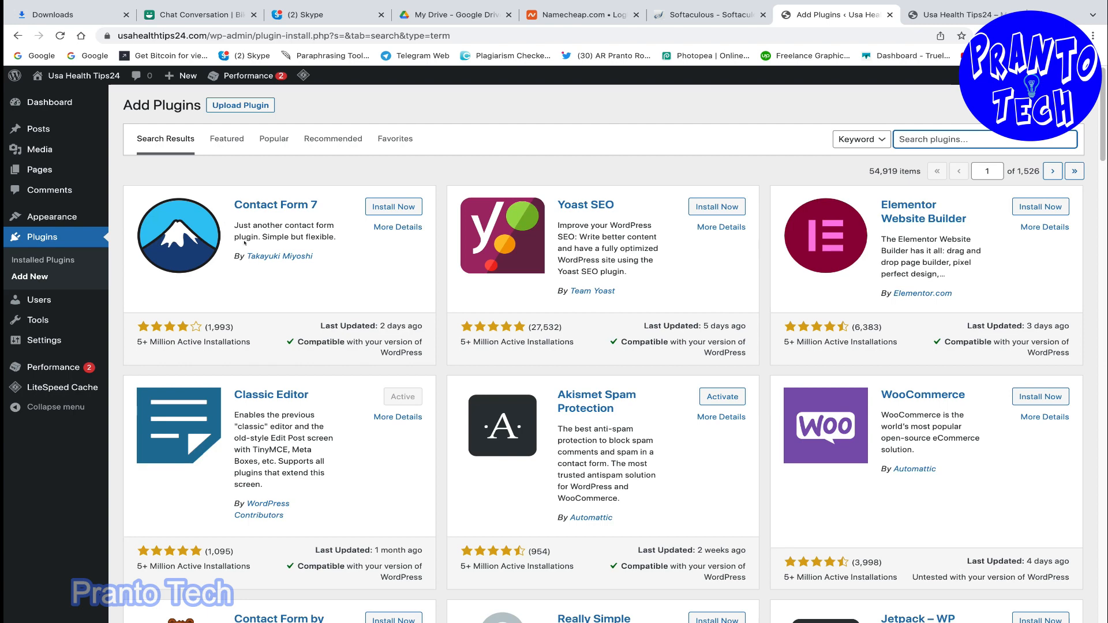
# Return to the dashboard, open the list of installed plugins and examine the Classic Editor entry.
pyautogui.click(39, 103)
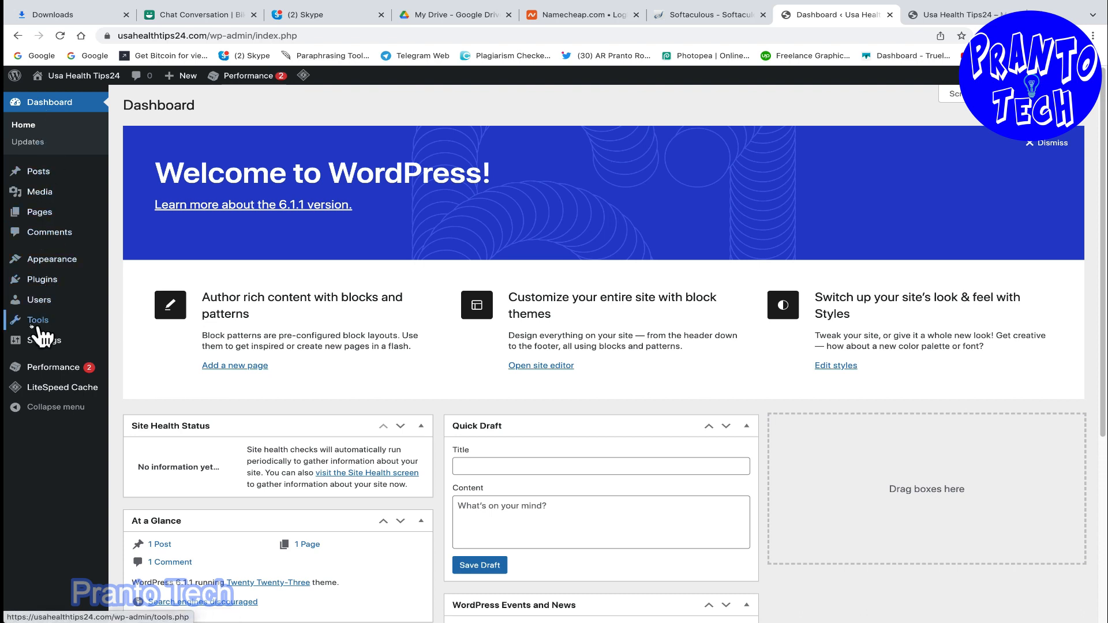
pyautogui.moveTo(42, 279)
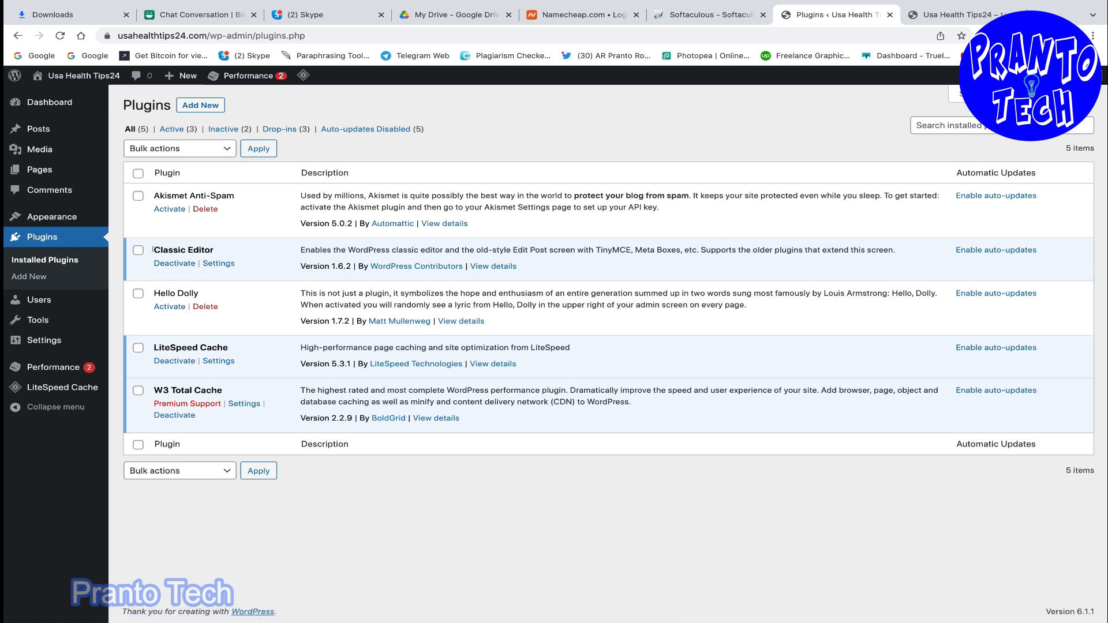
pyautogui.moveTo(153, 249); pyautogui.dragTo(218, 255)
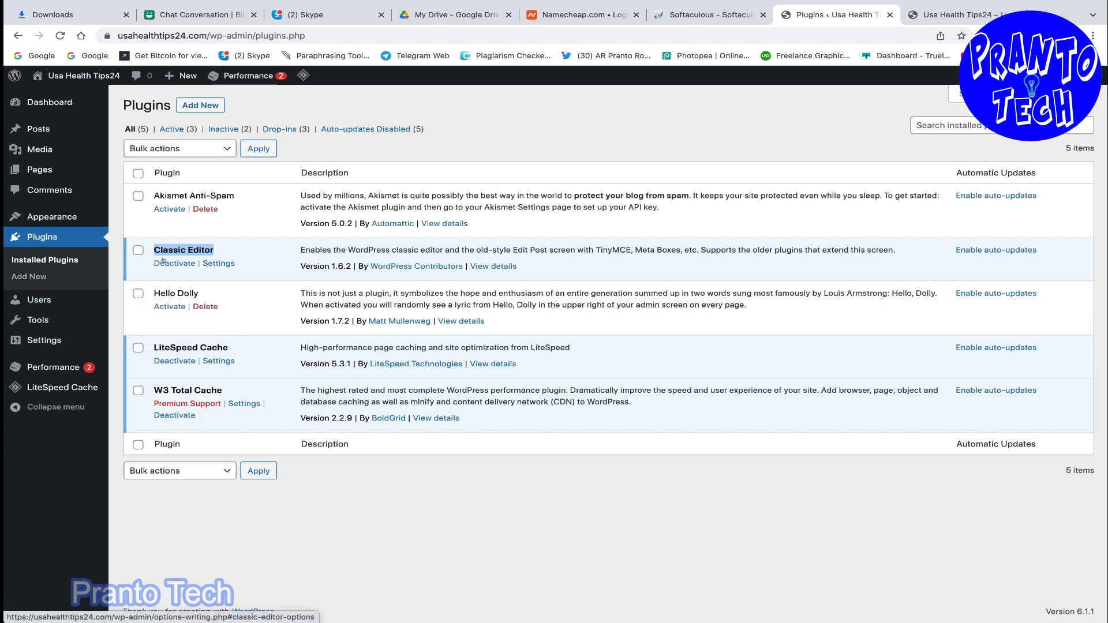
pyautogui.click(218, 248)
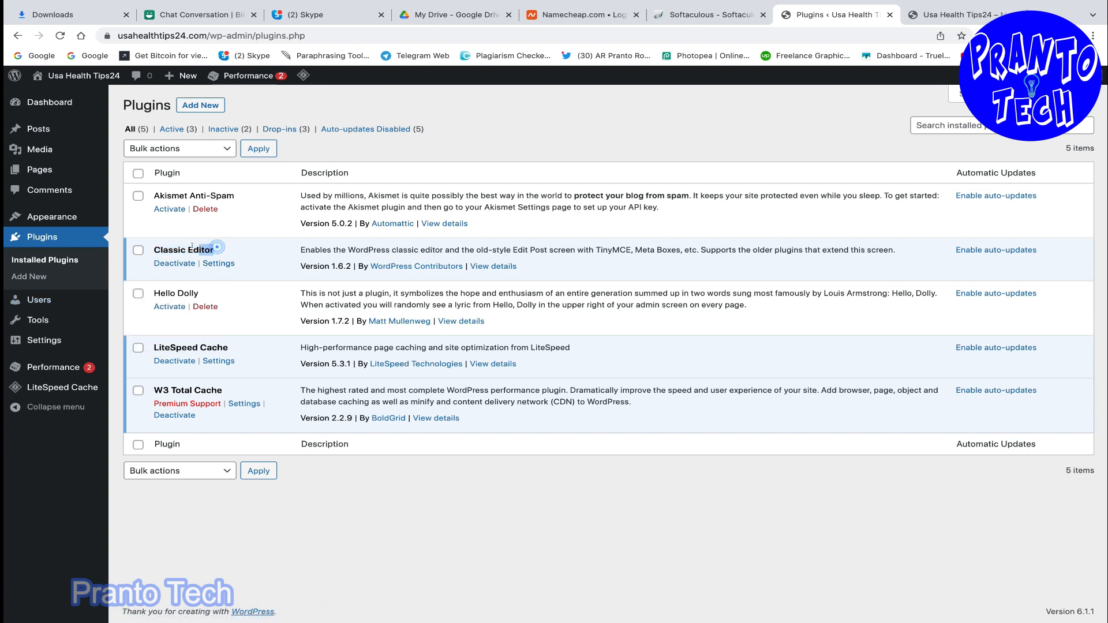
pyautogui.moveTo(192, 246); pyautogui.dragTo(152, 248)
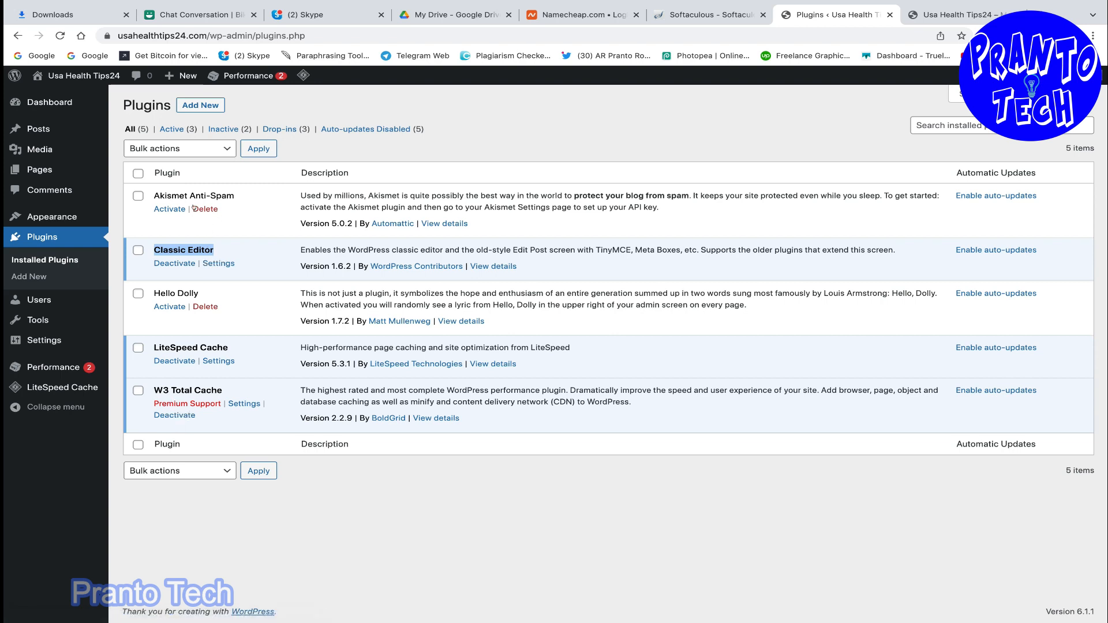
# Open the page for adding new plugins and look through the featured plugins and popular tags.
pyautogui.moveTo(43, 320)
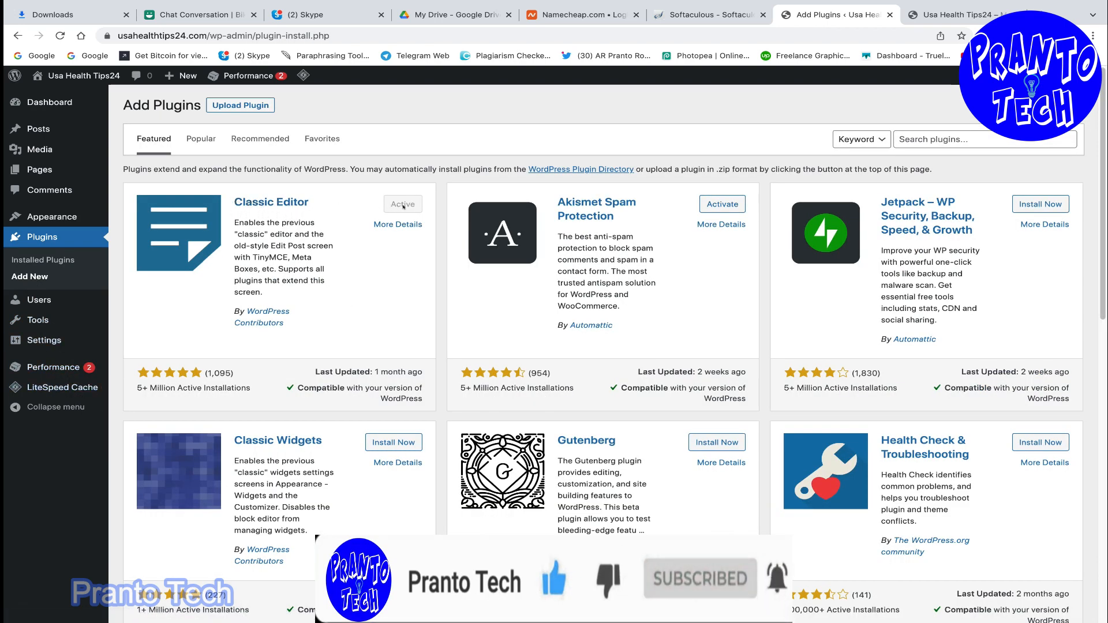
pyautogui.scroll(-3, 371, 305)
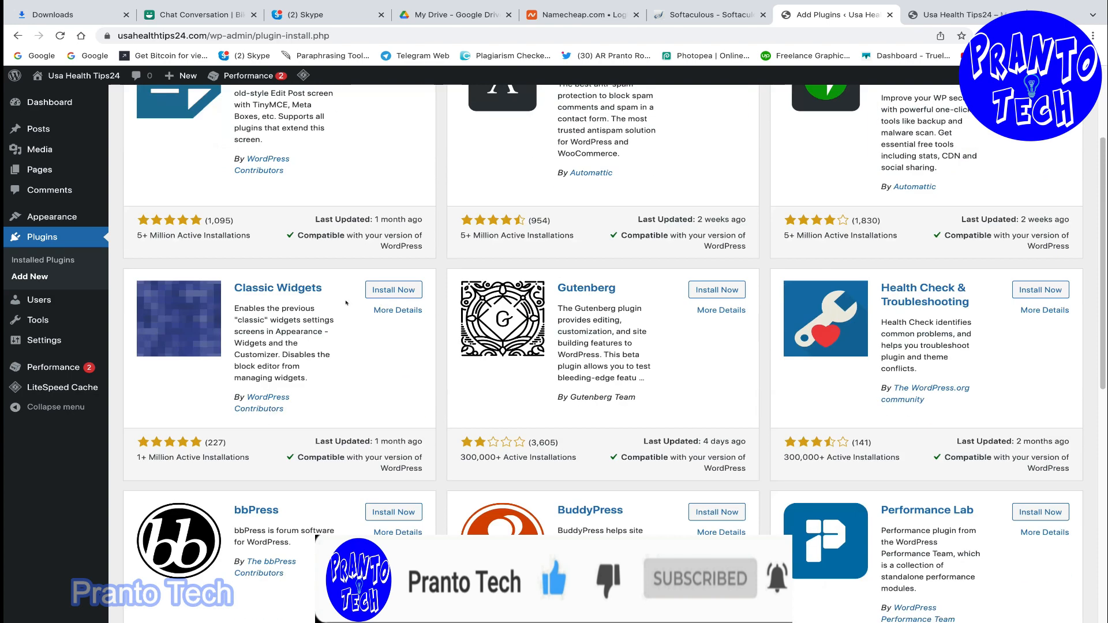
pyautogui.scroll(3, 370, 306)
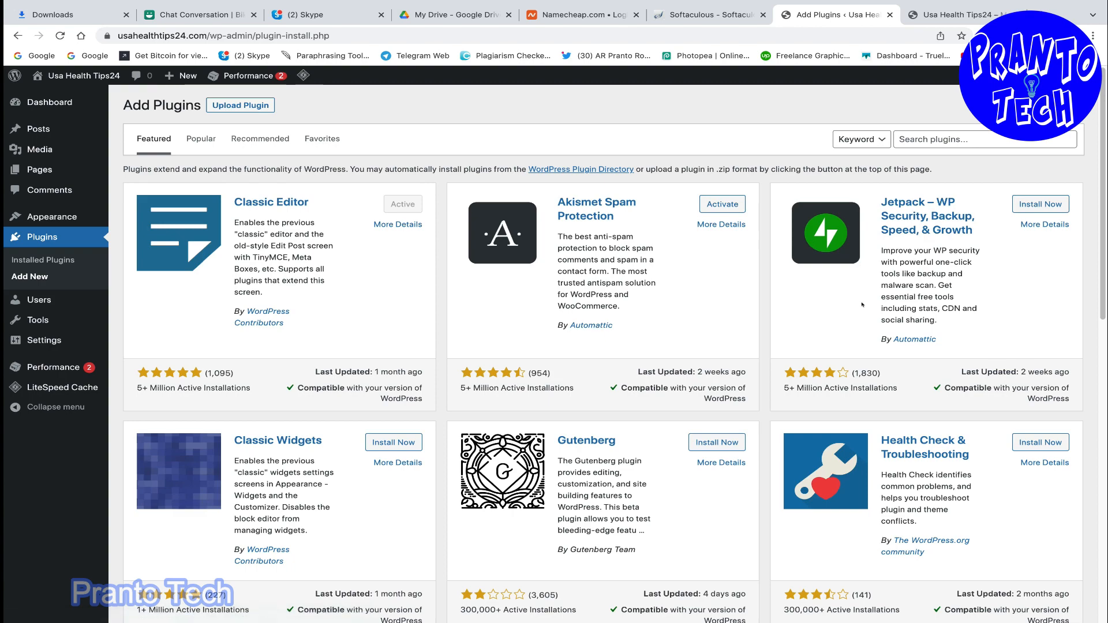
pyautogui.scroll(-1, 863, 254)
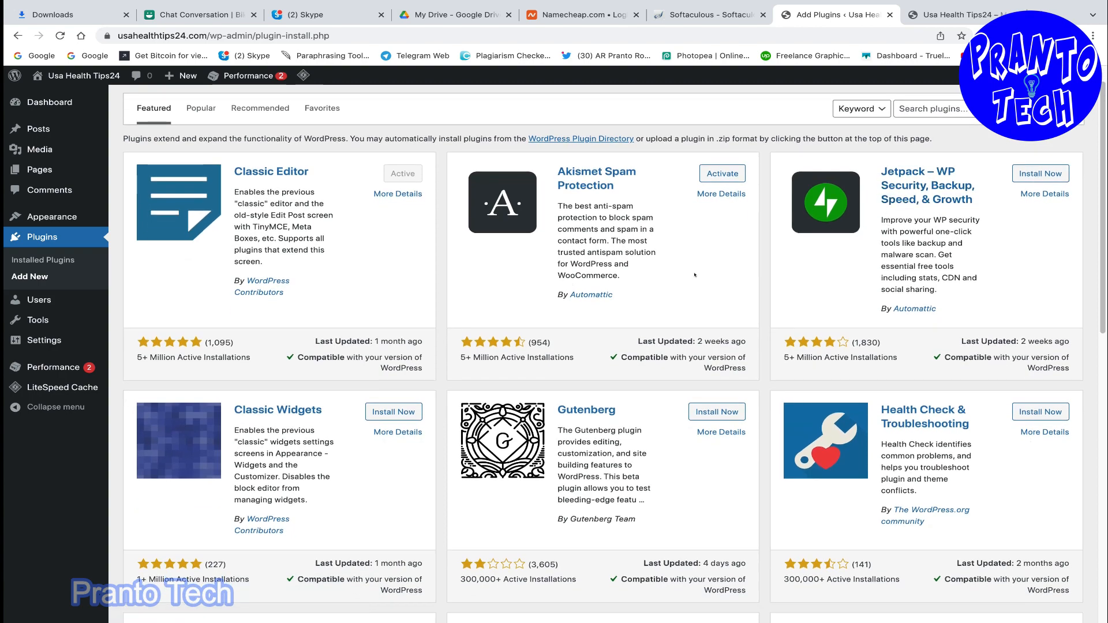
pyautogui.scroll(-15, 695, 275)
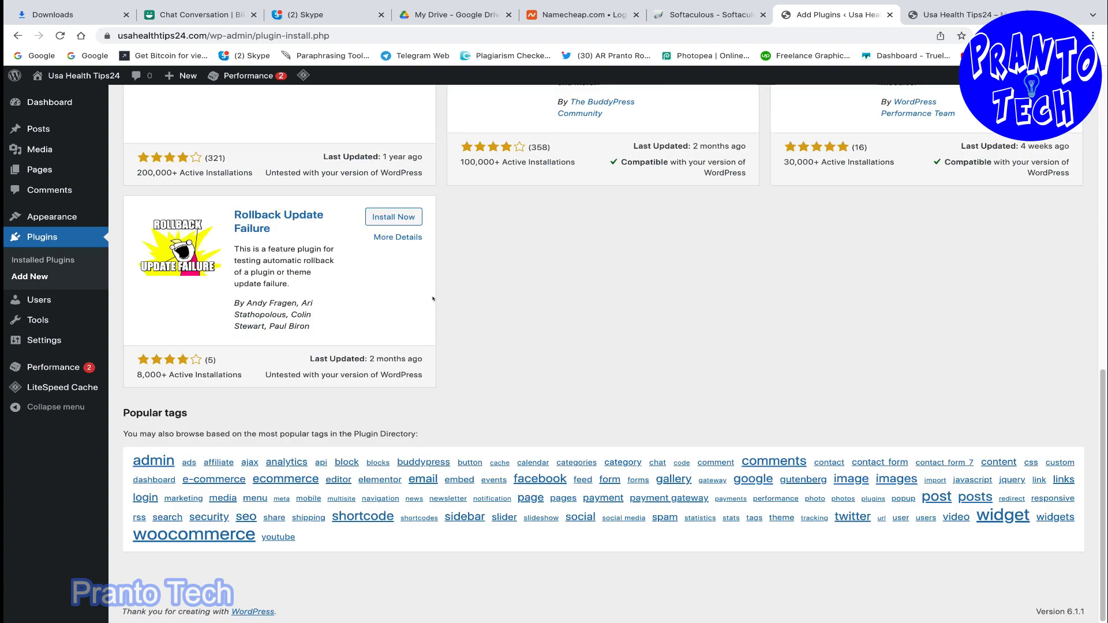
pyautogui.scroll(15, 433, 298)
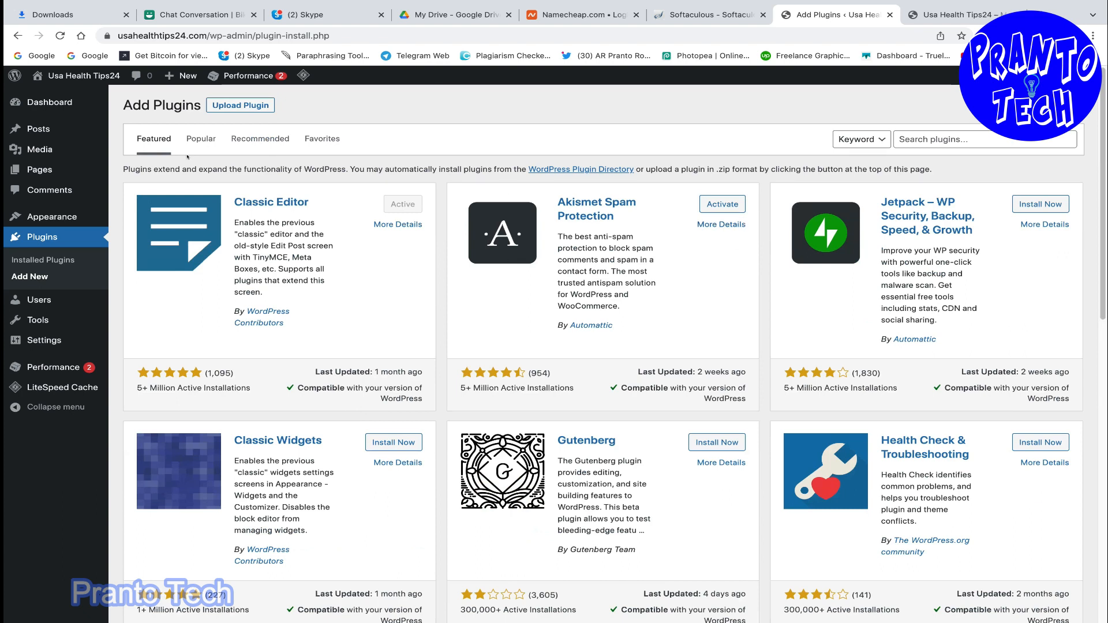
# Search the plugin directory for "seo" and compare the Yoast SEO and Rank Math SEO entries.
pyautogui.click(919, 139)
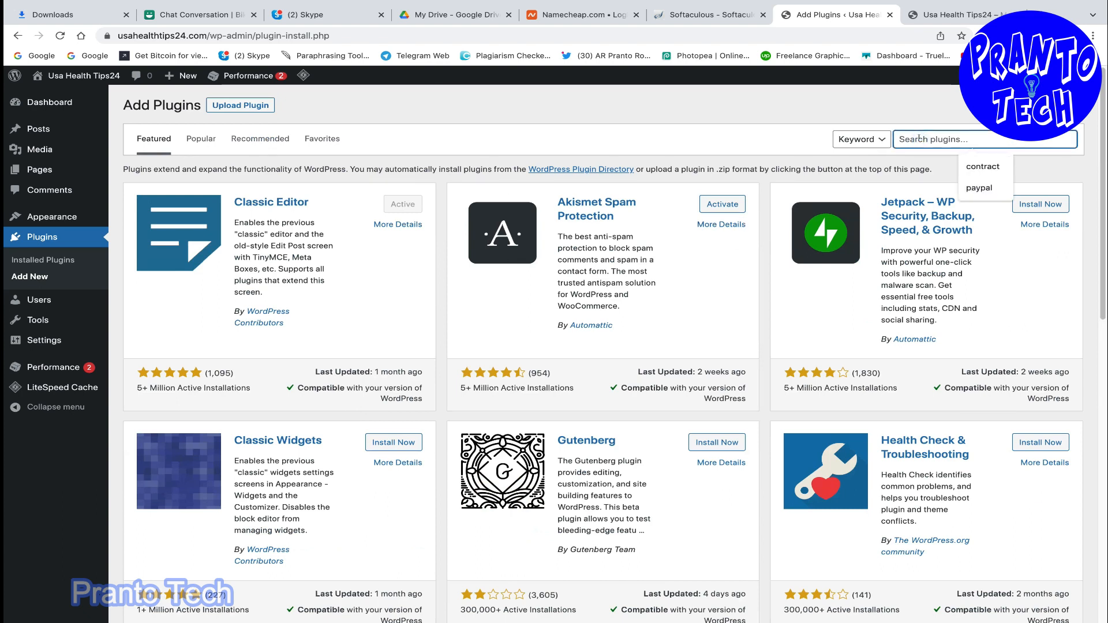
pyautogui.write('seo')
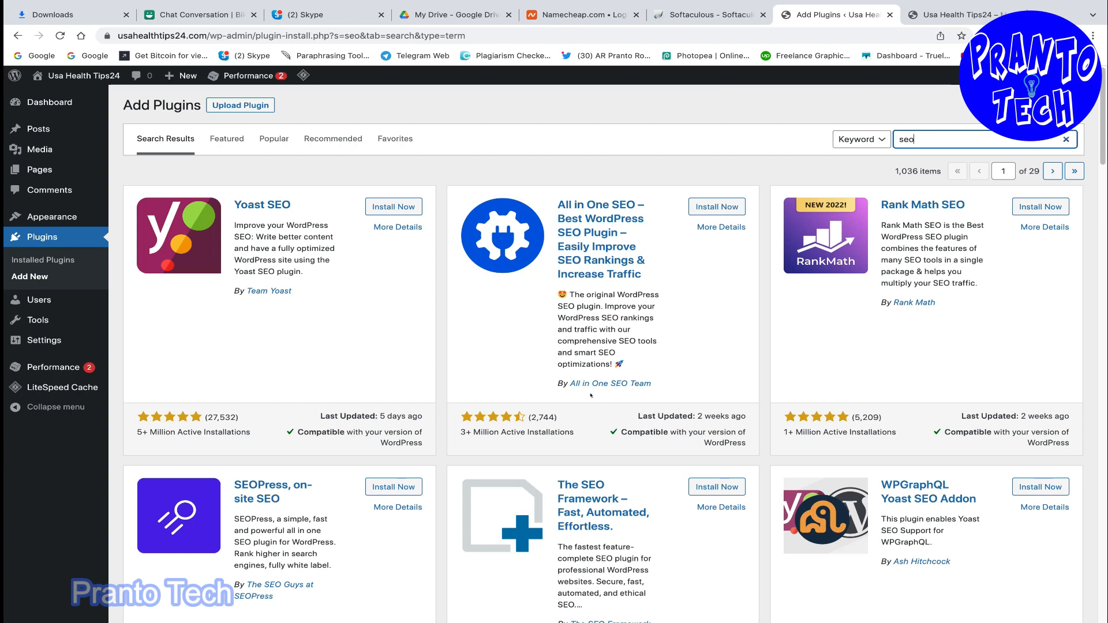
pyautogui.scroll(-1, 635, 341)
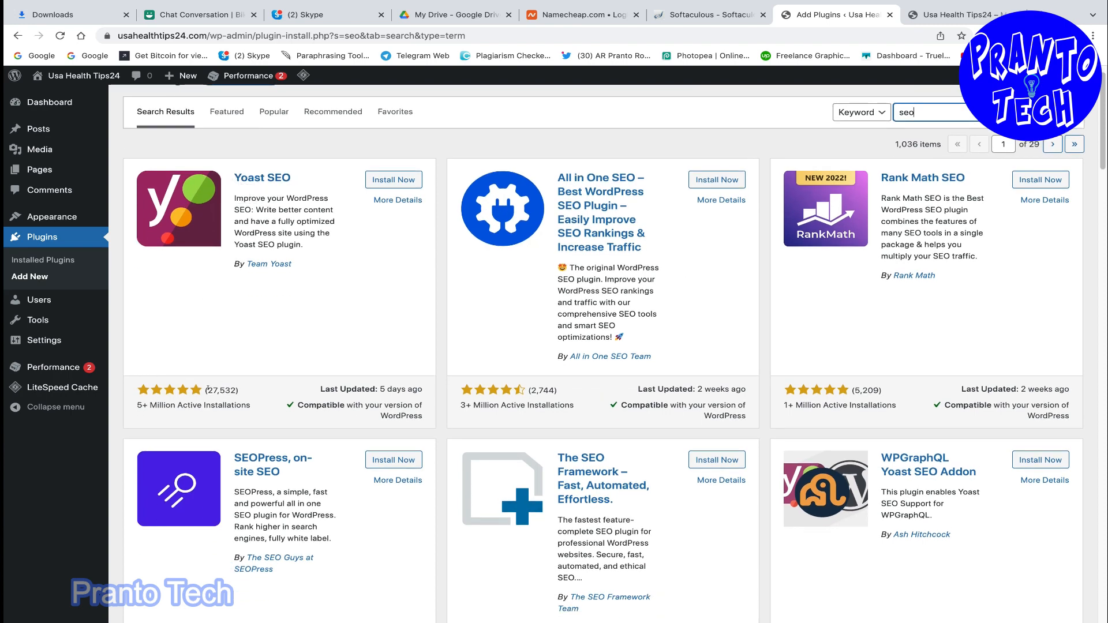
pyautogui.moveTo(230, 181); pyautogui.dragTo(291, 180)
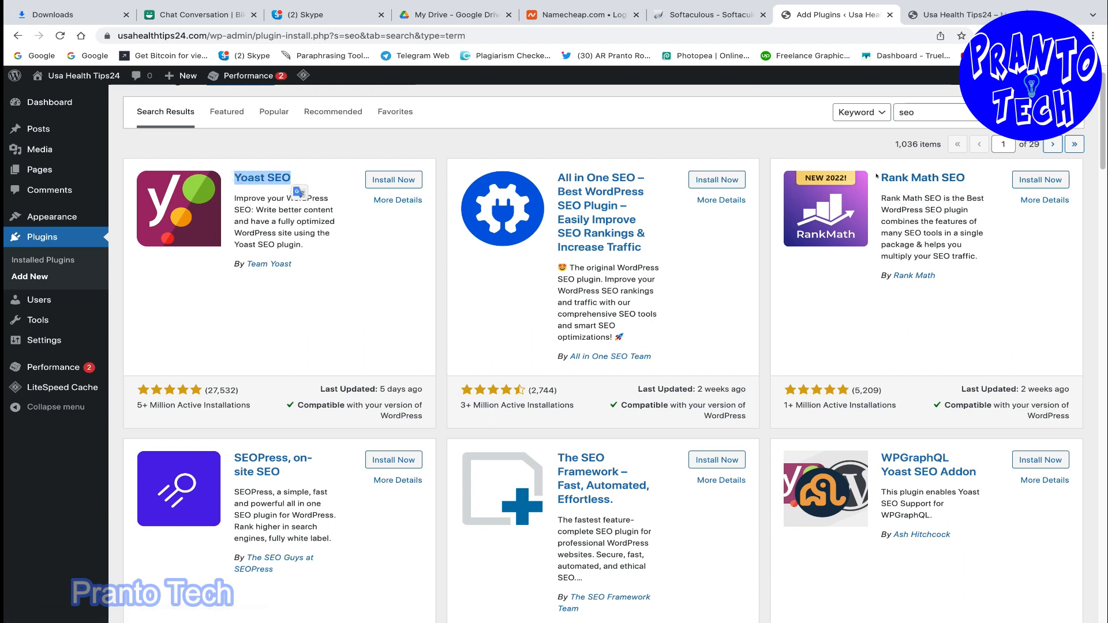
pyautogui.moveTo(877, 175); pyautogui.dragTo(969, 176)
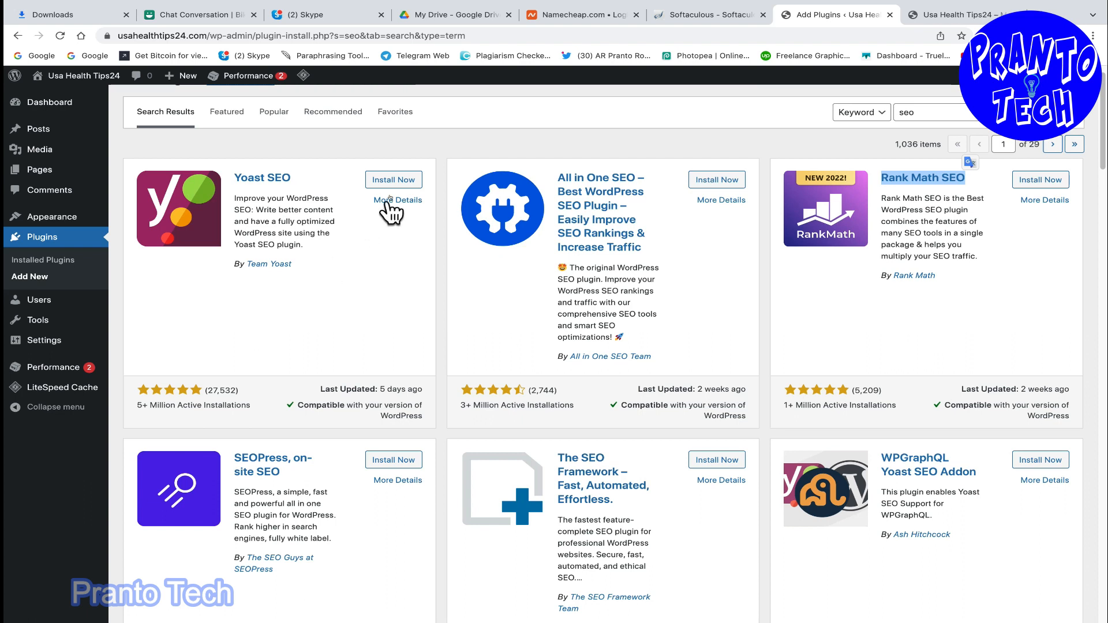
pyautogui.moveTo(226, 175); pyautogui.dragTo(286, 170)
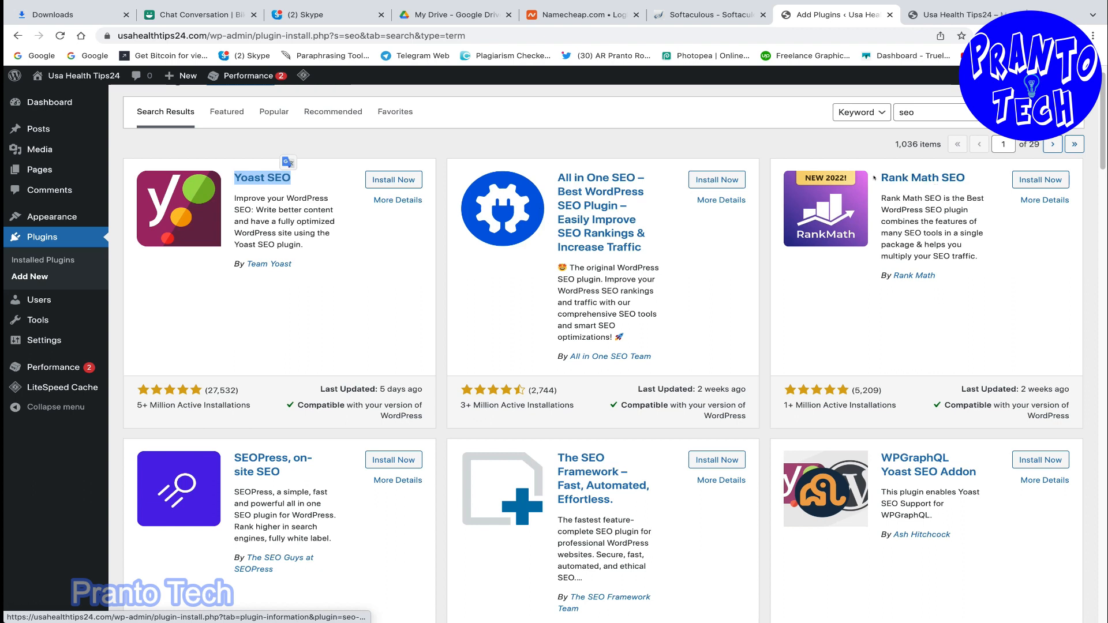
pyautogui.moveTo(871, 176); pyautogui.dragTo(967, 177)
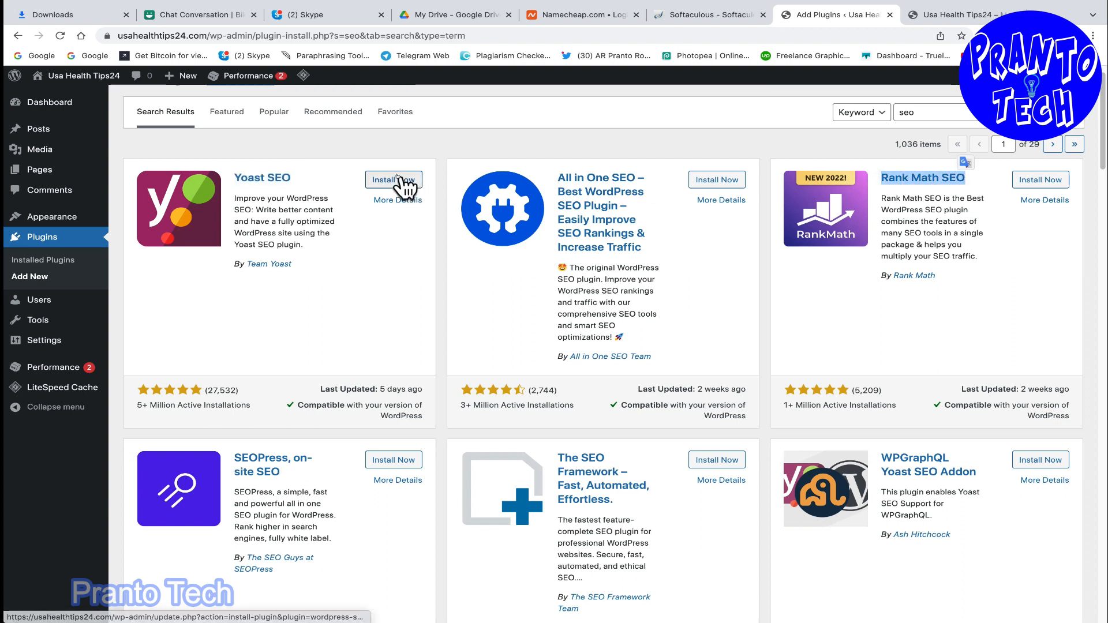
# Install and activate the Rank Math SEO plugin and start connecting it to a free Rank Math account.
pyautogui.click(1038, 181)
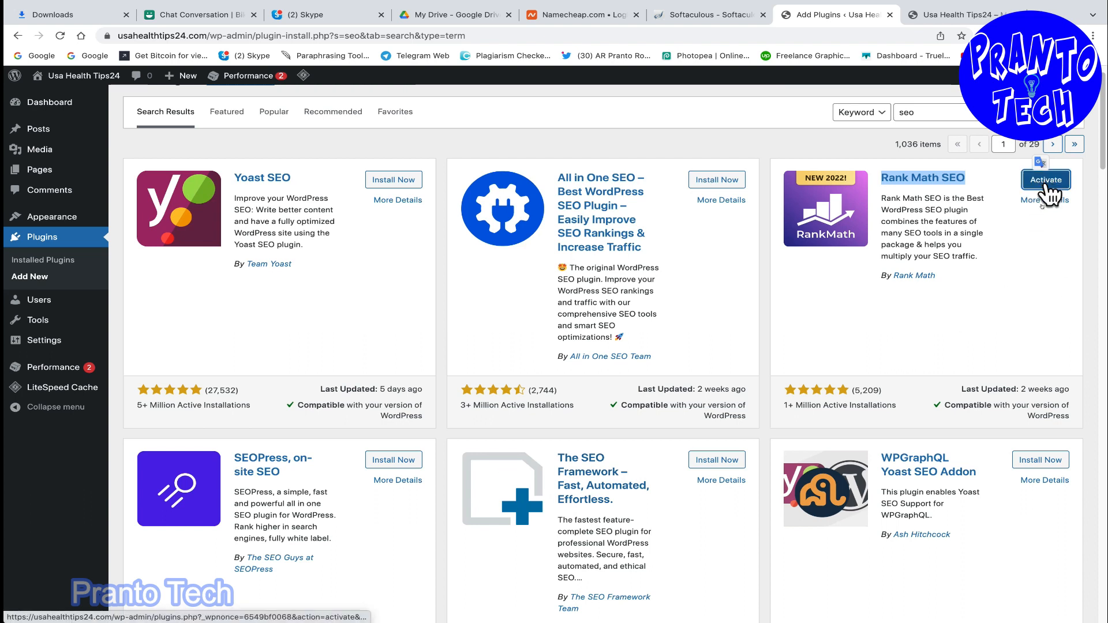
pyautogui.click(1047, 181)
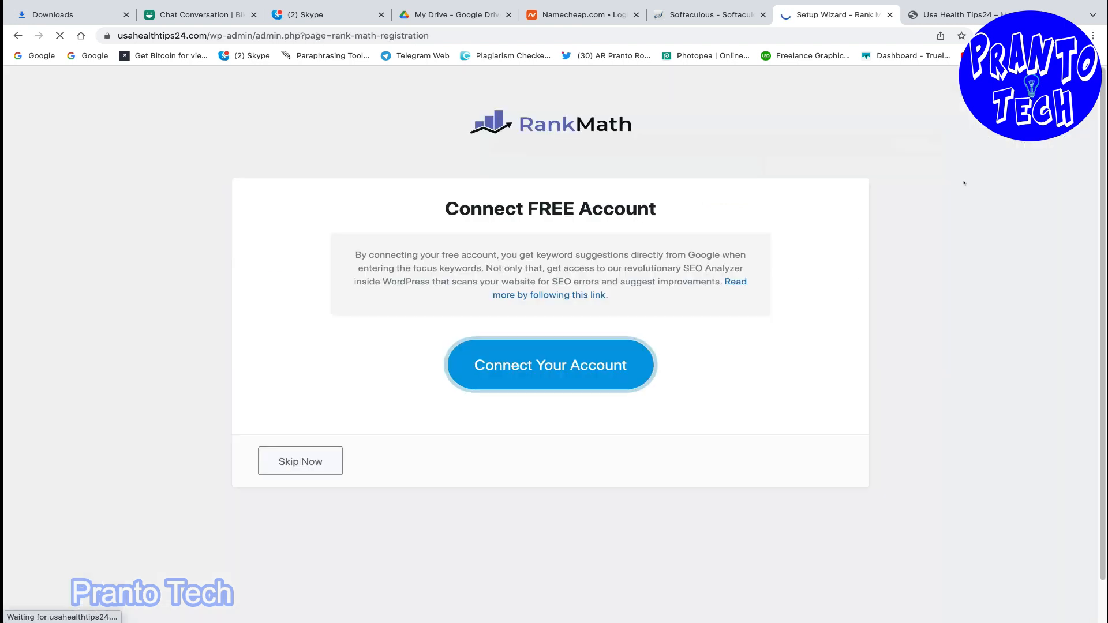
pyautogui.click(555, 369)
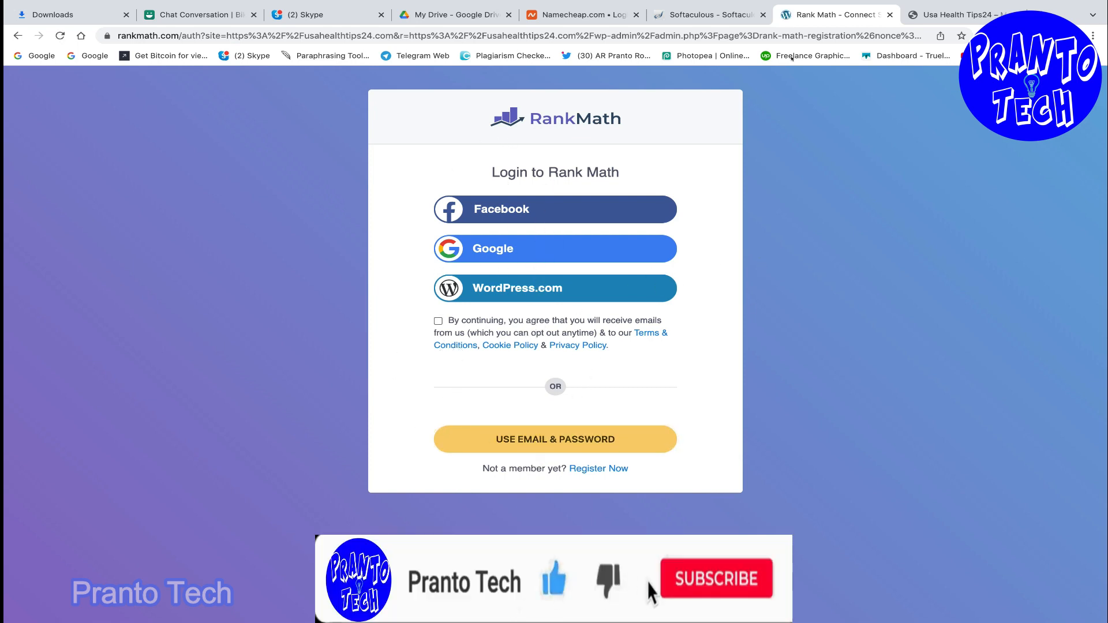
# Leave the Rank Math login page and go back to the plugin search results for "seo".
pyautogui.click(699, 10)
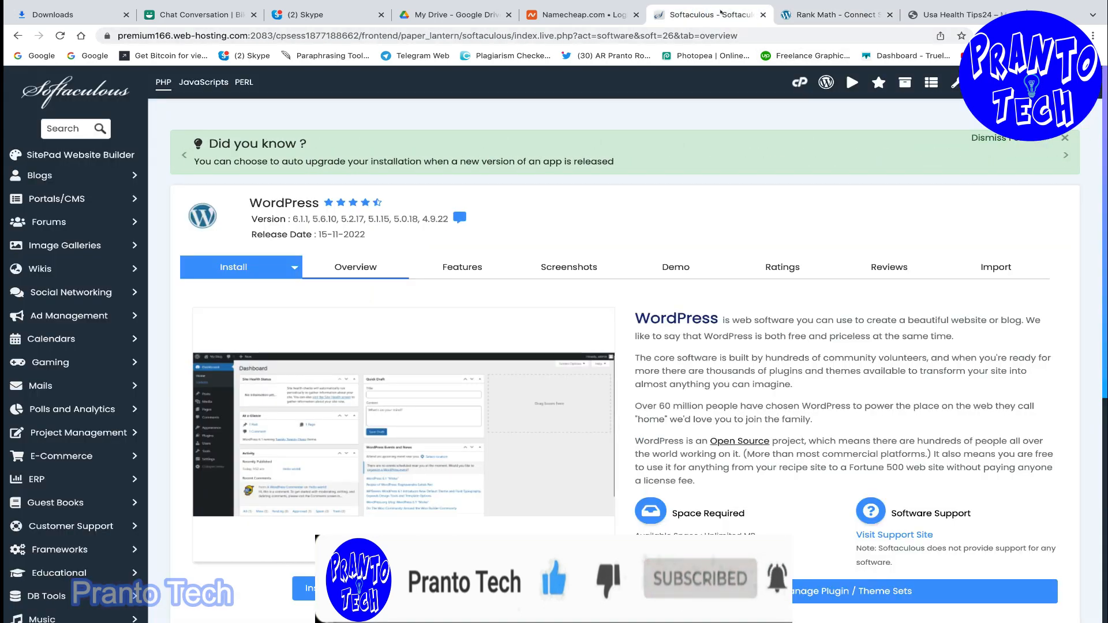
pyautogui.click(818, 10)
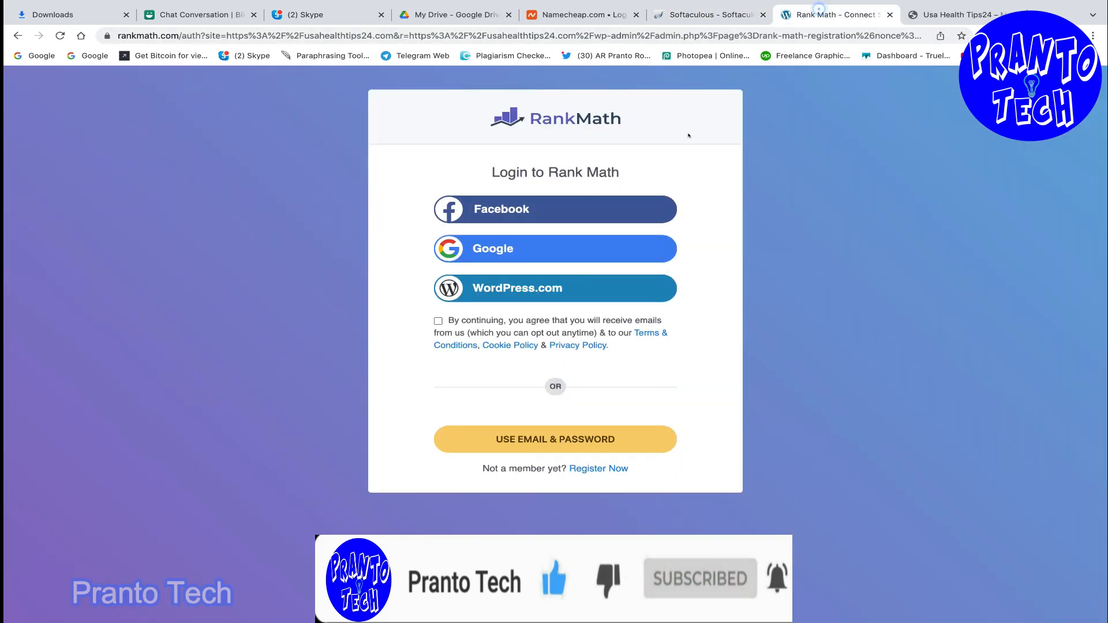
pyautogui.click(16, 36)
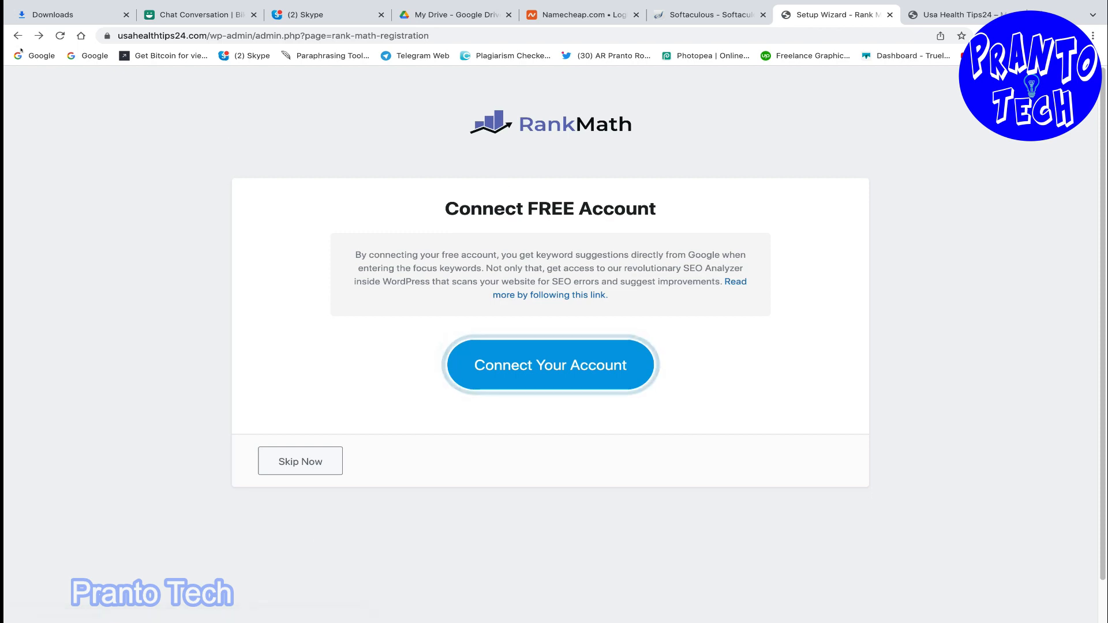
pyautogui.click(16, 41)
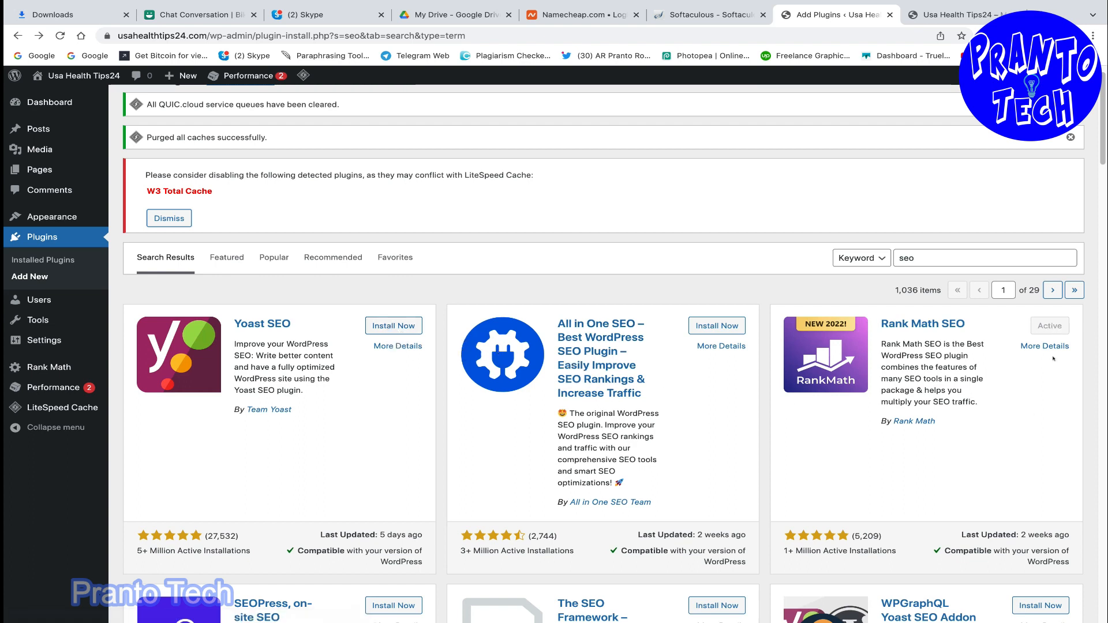
# Open the details of the Rank Math SEO plugin and read through its description.
pyautogui.click(927, 335)
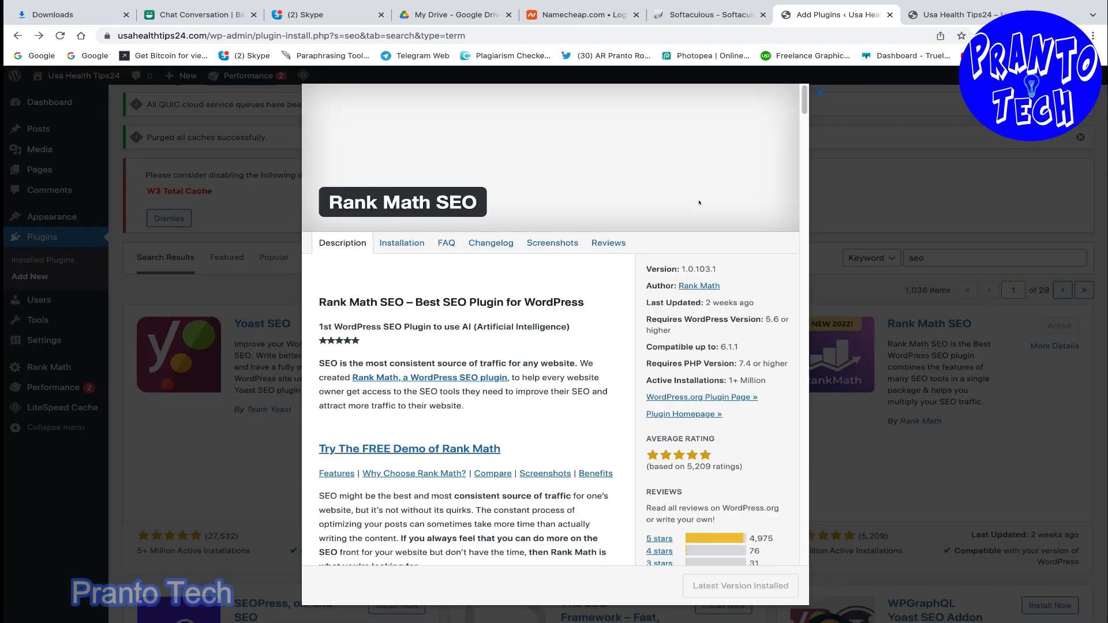
pyautogui.scroll(-20, 558, 392)
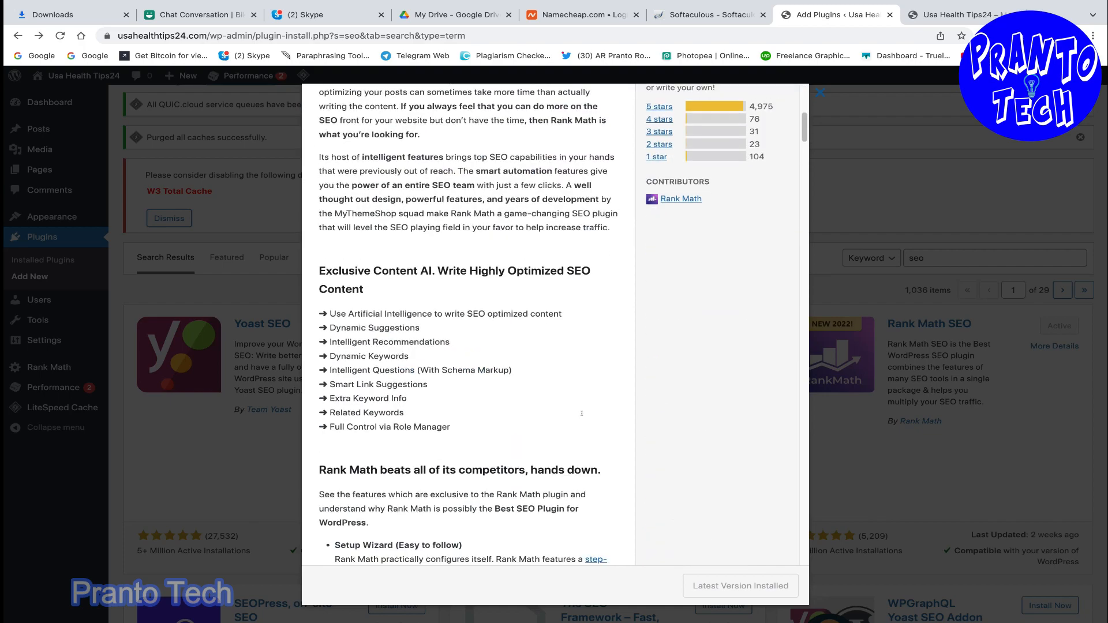
pyautogui.scroll(-20, 582, 410)
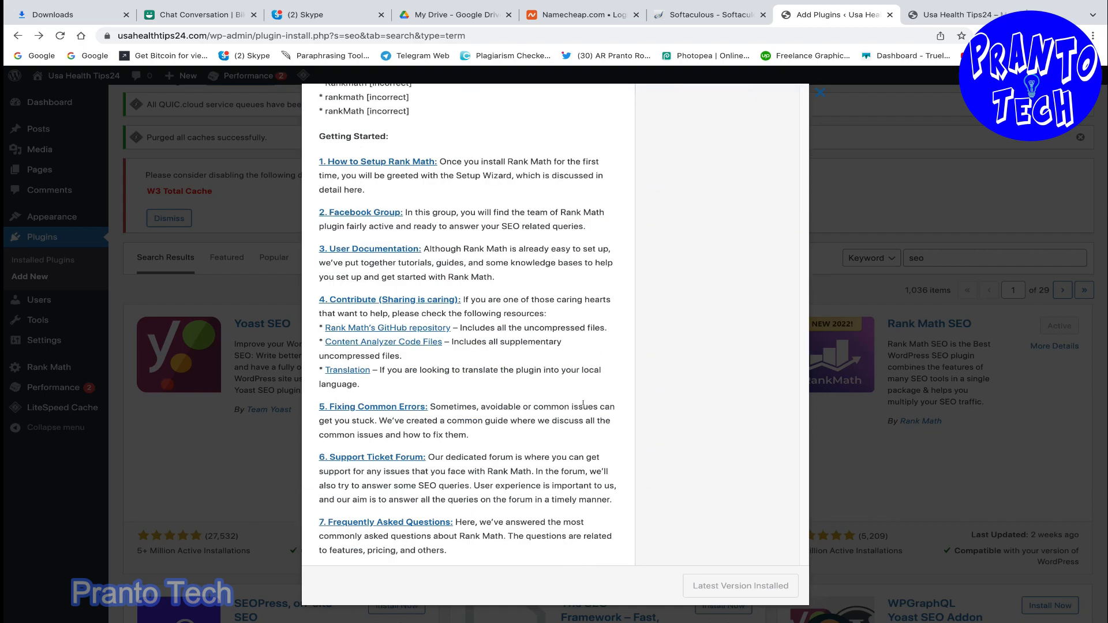
pyautogui.scroll(20, 375, 132)
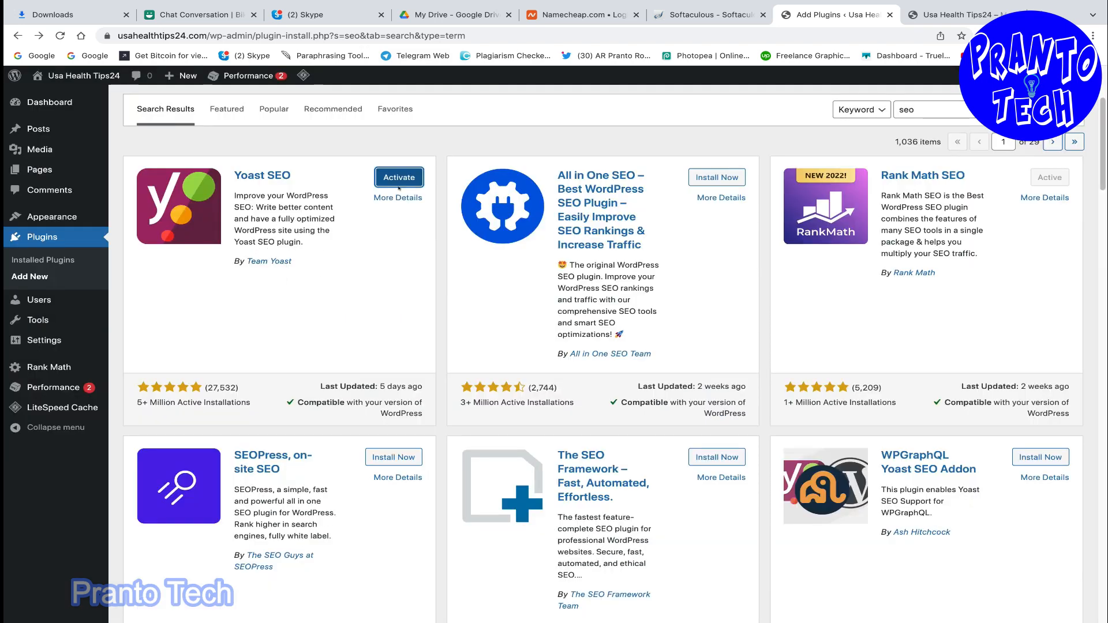
# Install and activate the Yoast SEO plugin, looking over the site's front page before returning to the admin area.
pyautogui.click(395, 178)
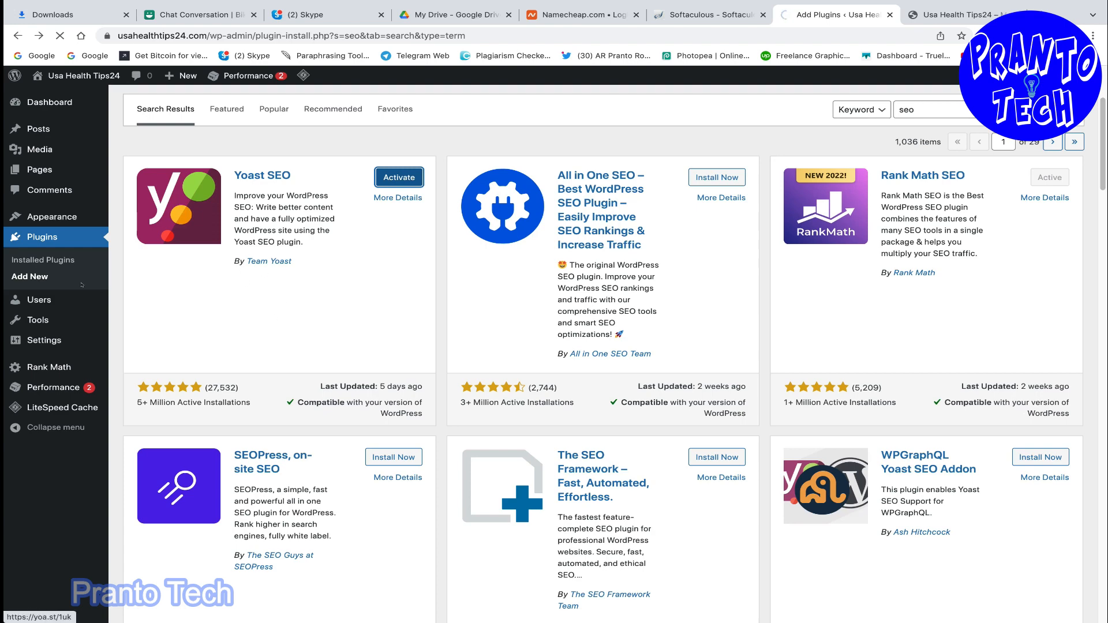
pyautogui.click(955, 15)
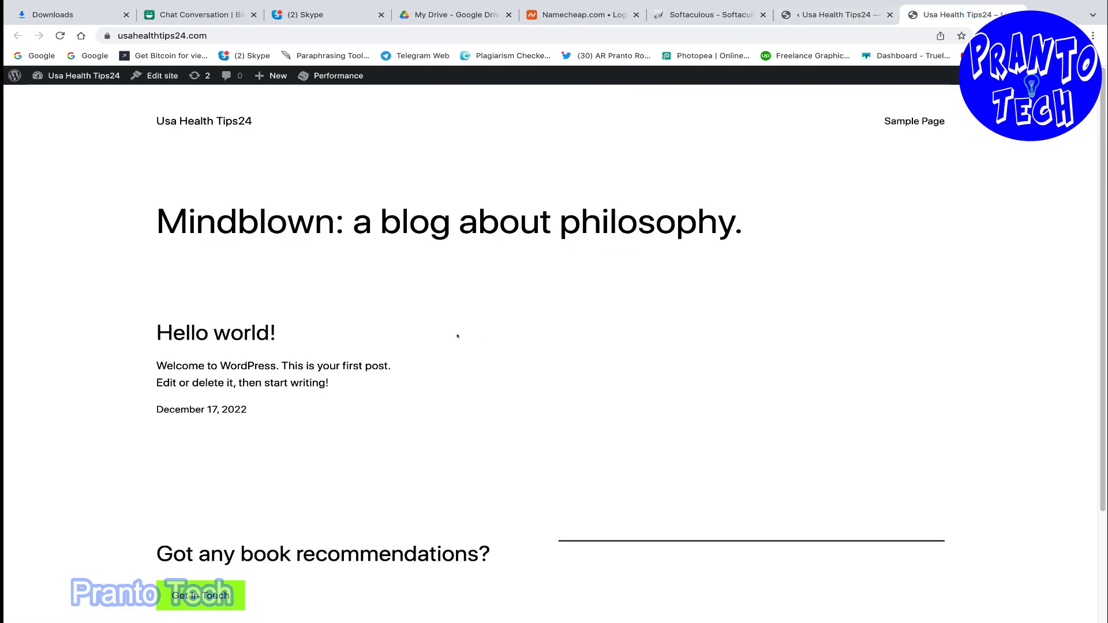
pyautogui.scroll(-2, 457, 282)
pyautogui.scroll(2, 313, 283)
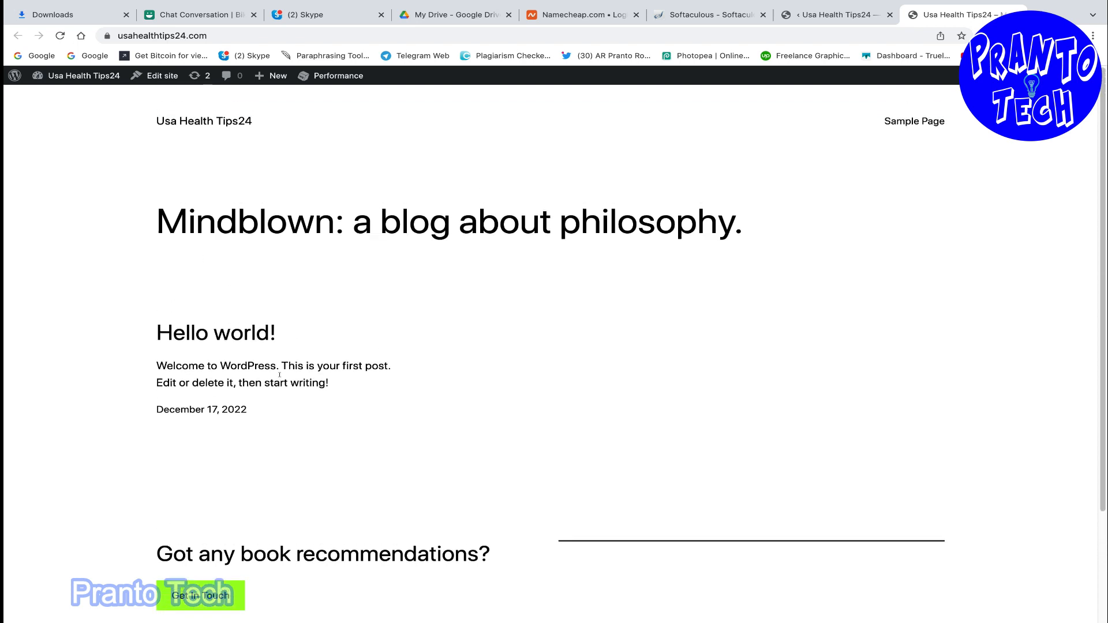
pyautogui.click(836, 14)
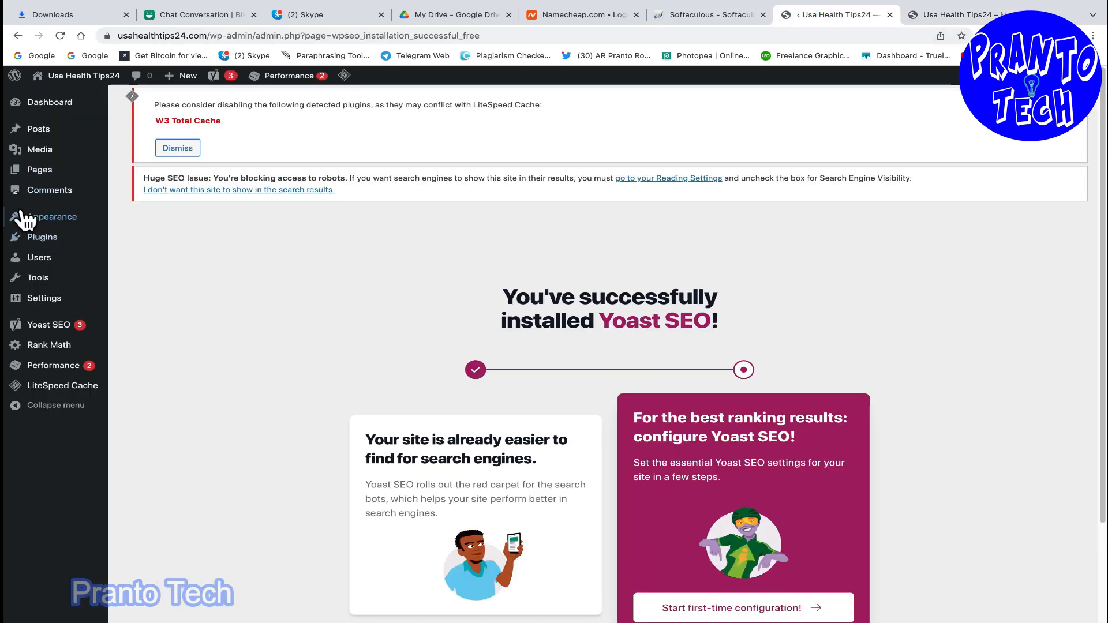
# Open the list of installed plugins and deactivate Yoast SEO.
pyautogui.moveTo(19, 175)
pyautogui.moveTo(34, 237)
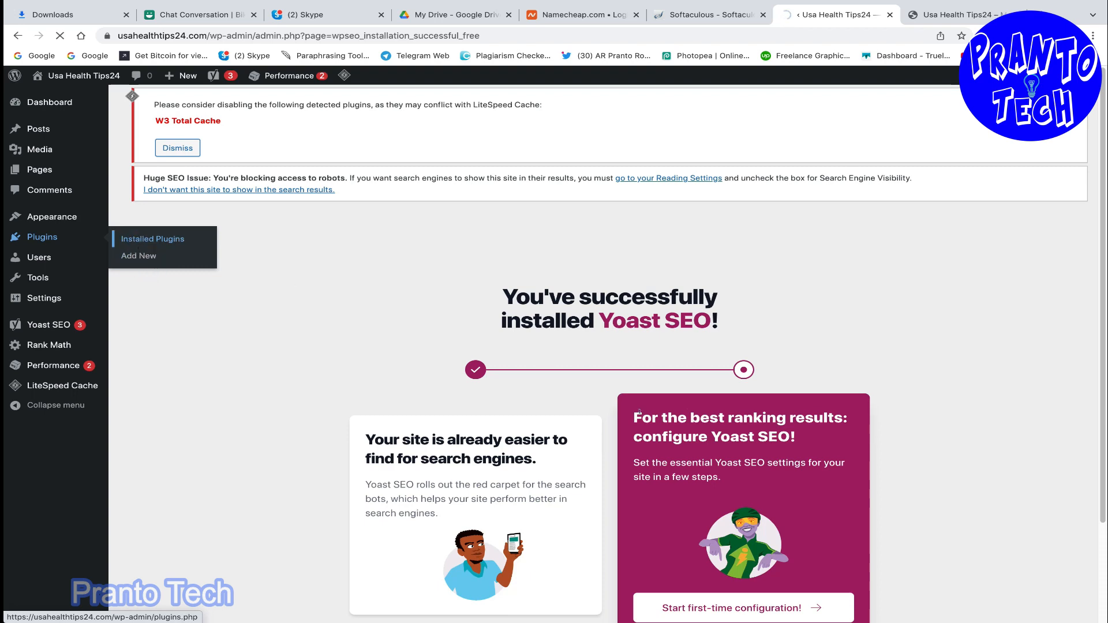
pyautogui.scroll(-4, 187, 347)
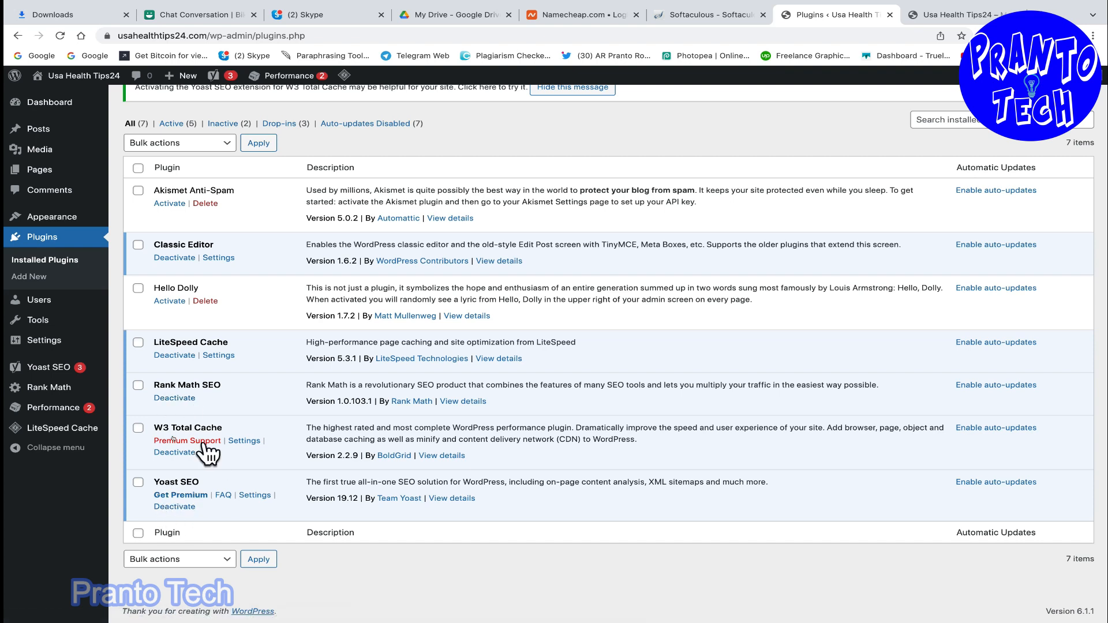
pyautogui.click(173, 507)
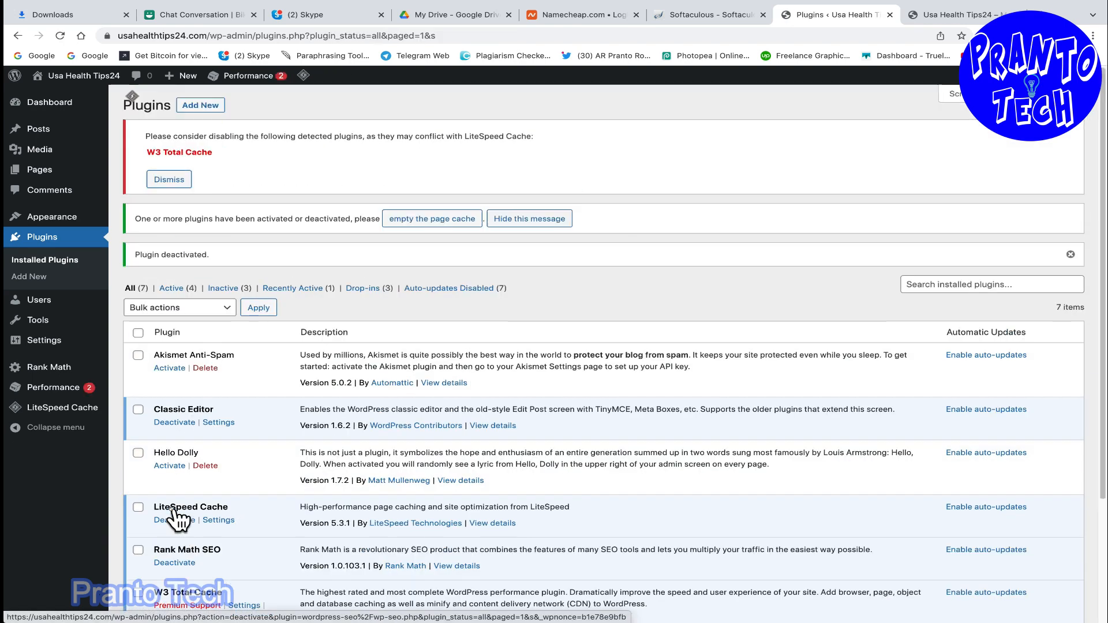
pyautogui.scroll(-3, 253, 470)
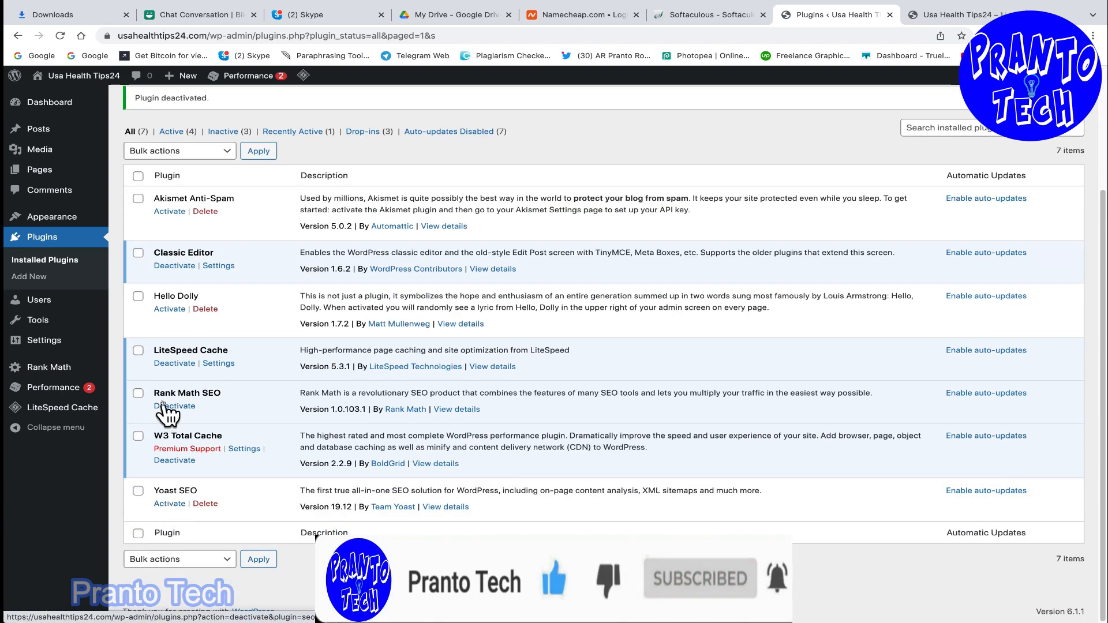
pyautogui.moveTo(153, 392); pyautogui.dragTo(226, 393)
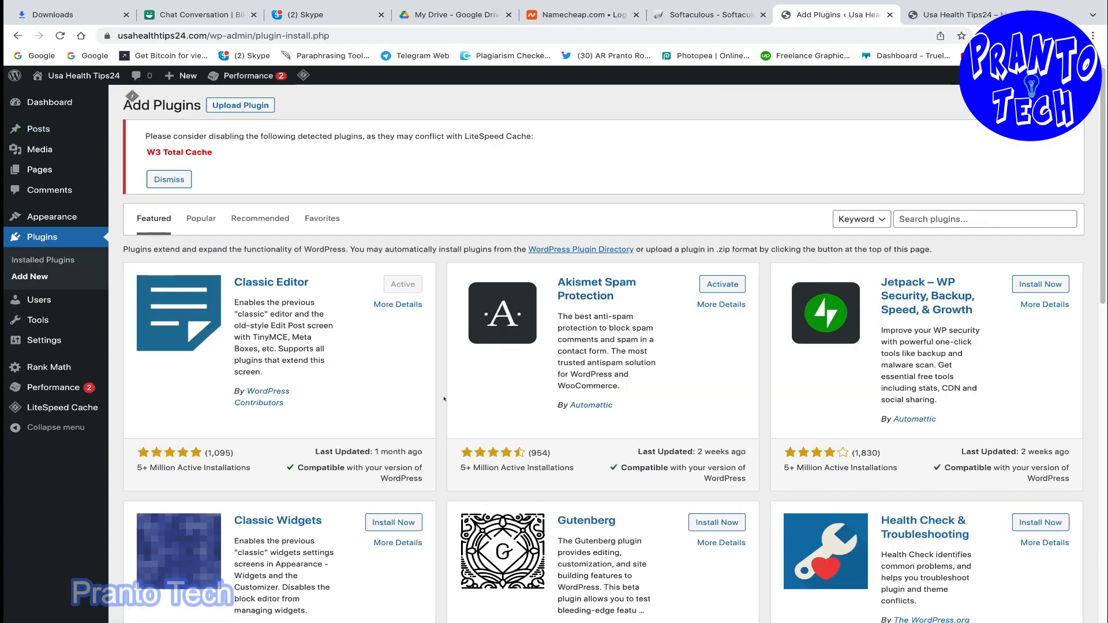
# Open the page for adding plugins, search the directory for "google site kit" and examine the Site Kit by Google entry and other results.
pyautogui.scroll(-12, 443, 397)
pyautogui.scroll(12, 440, 394)
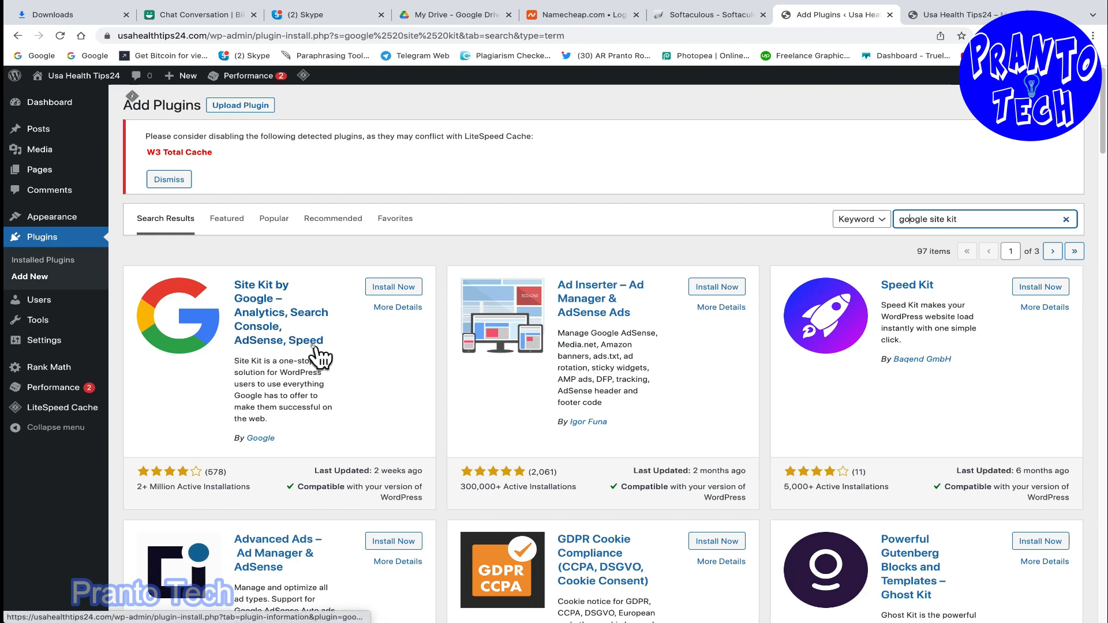
pyautogui.scroll(-3, 312, 346)
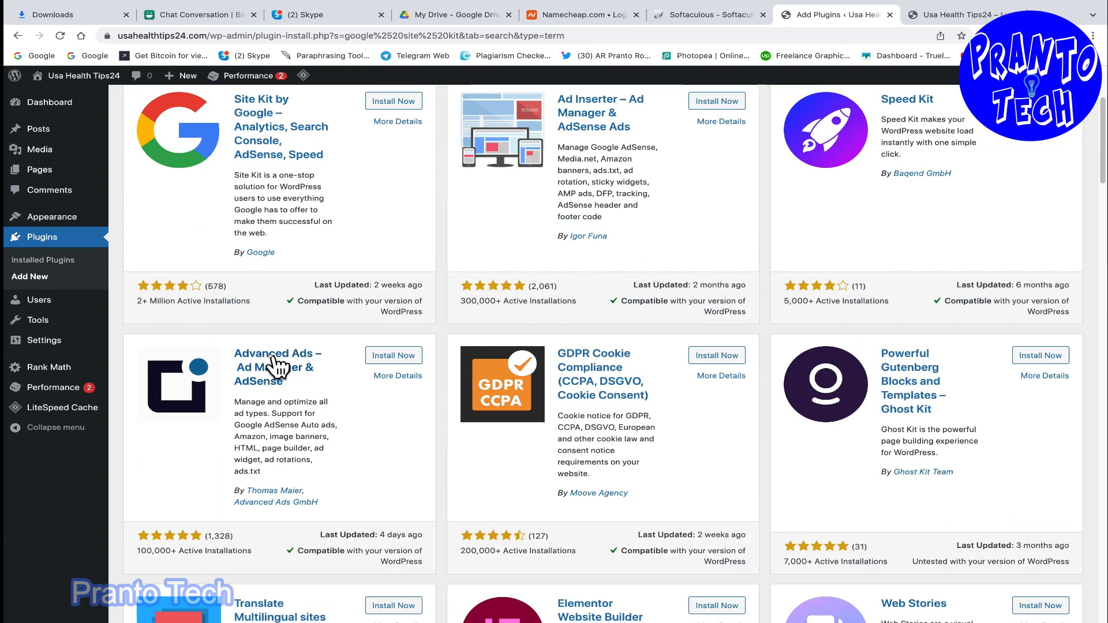
pyautogui.scroll(3, 276, 364)
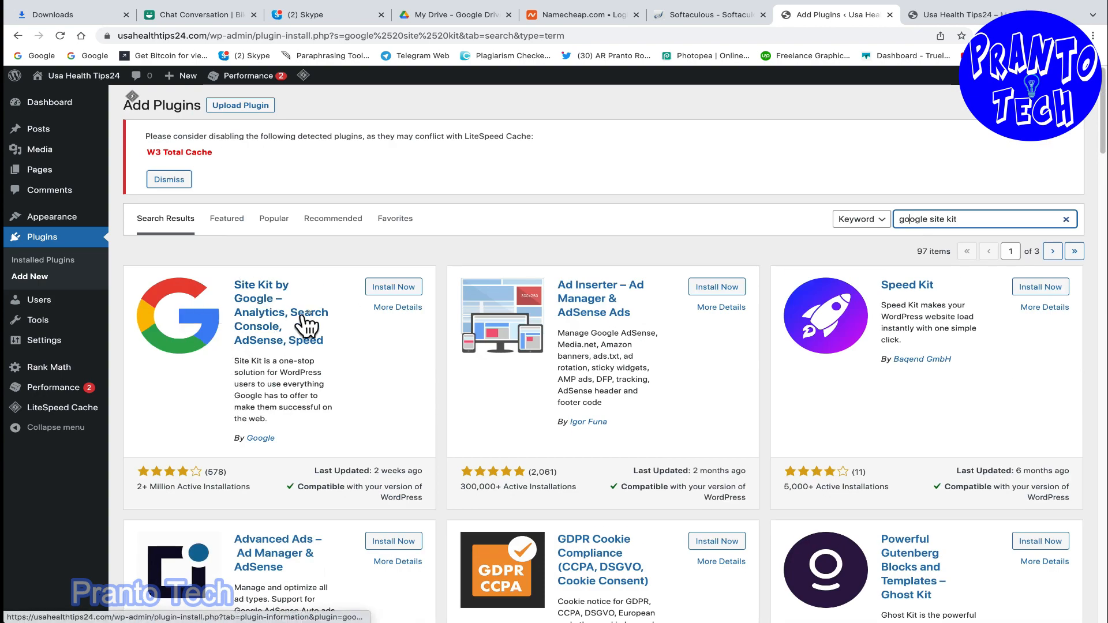
pyautogui.scroll(-3, 540, 443)
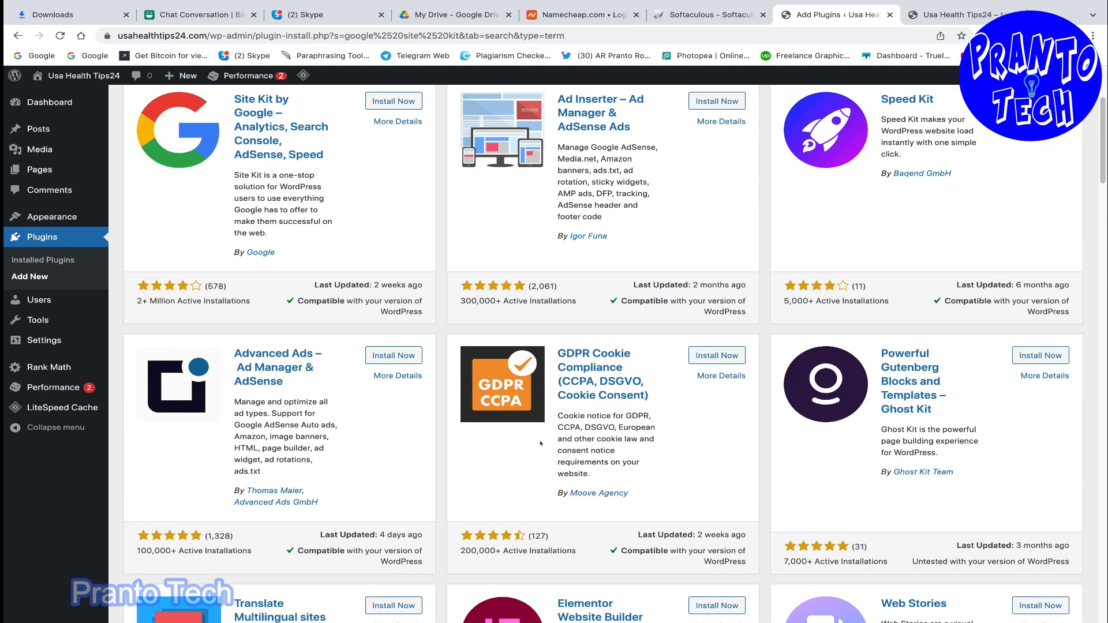
pyautogui.scroll(-2, 540, 443)
pyautogui.scroll(-4, 403, 452)
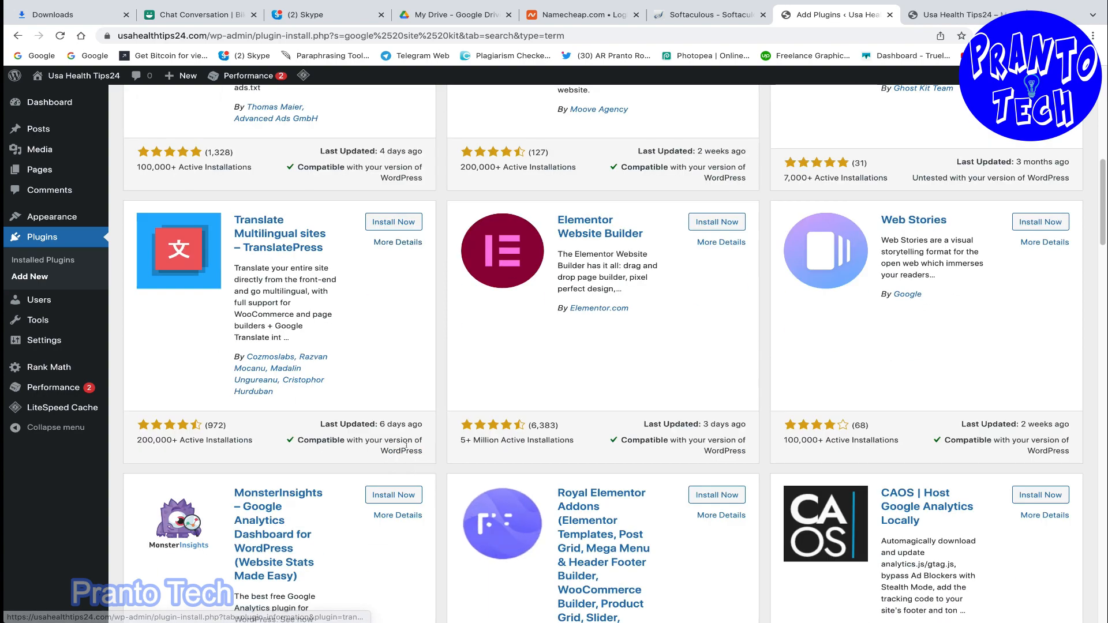
pyautogui.scroll(-8, 406, 445)
pyautogui.scroll(18, 387, 443)
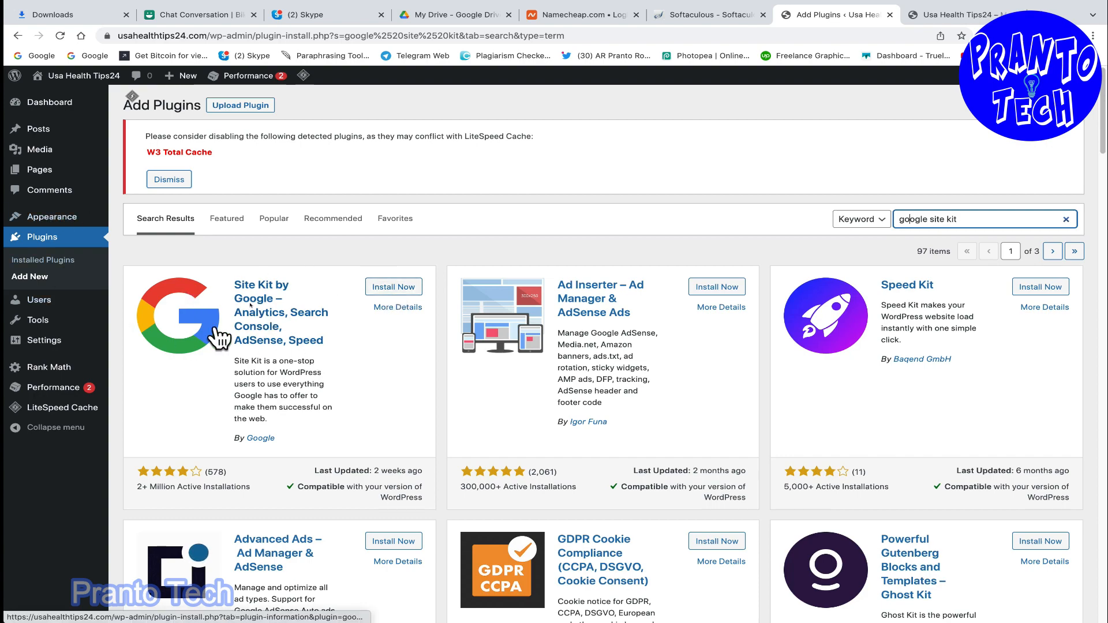
# Return to the featured plugins and look through the whole list.
pyautogui.click(227, 220)
pyautogui.scroll(-15, 302, 377)
pyautogui.scroll(15, 743, 413)
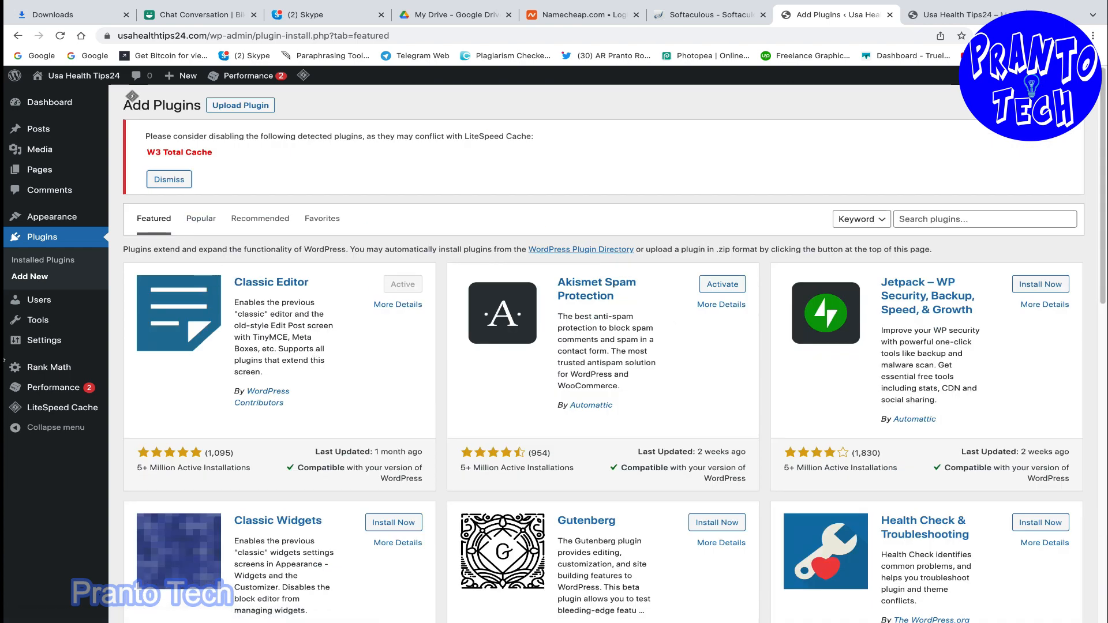
pyautogui.moveTo(32, 322)
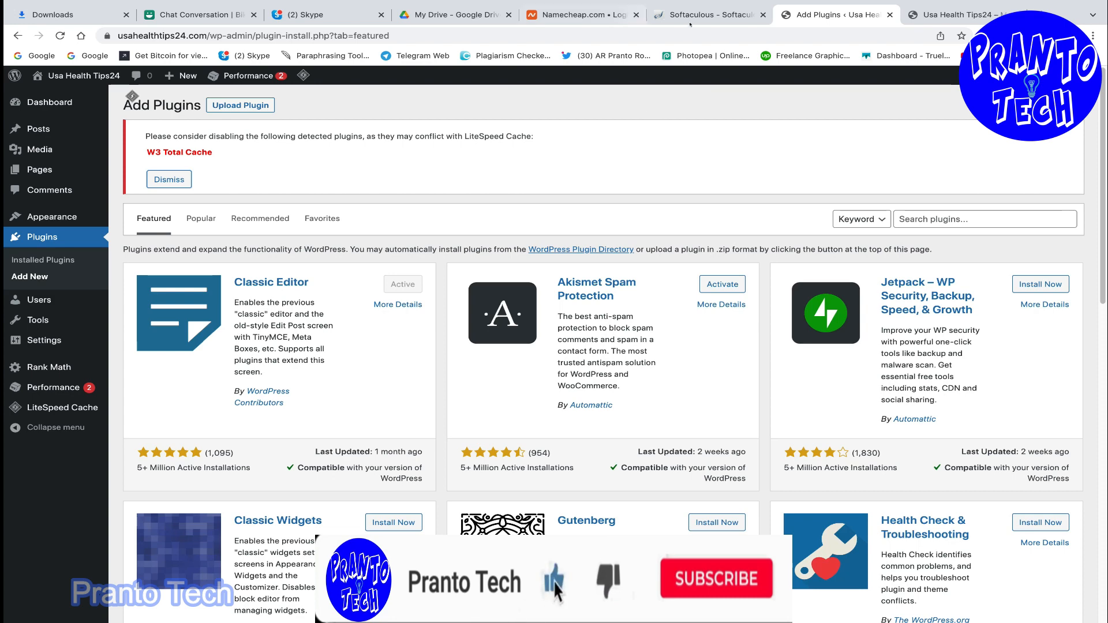
pyautogui.click(703, 15)
pyautogui.click(836, 15)
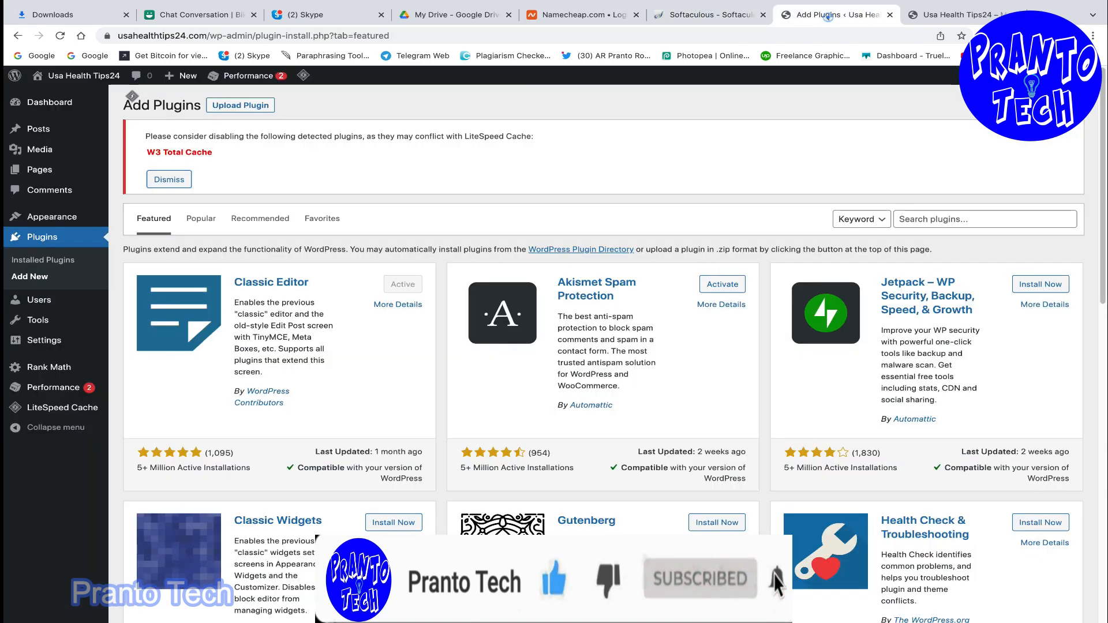
pyautogui.click(699, 15)
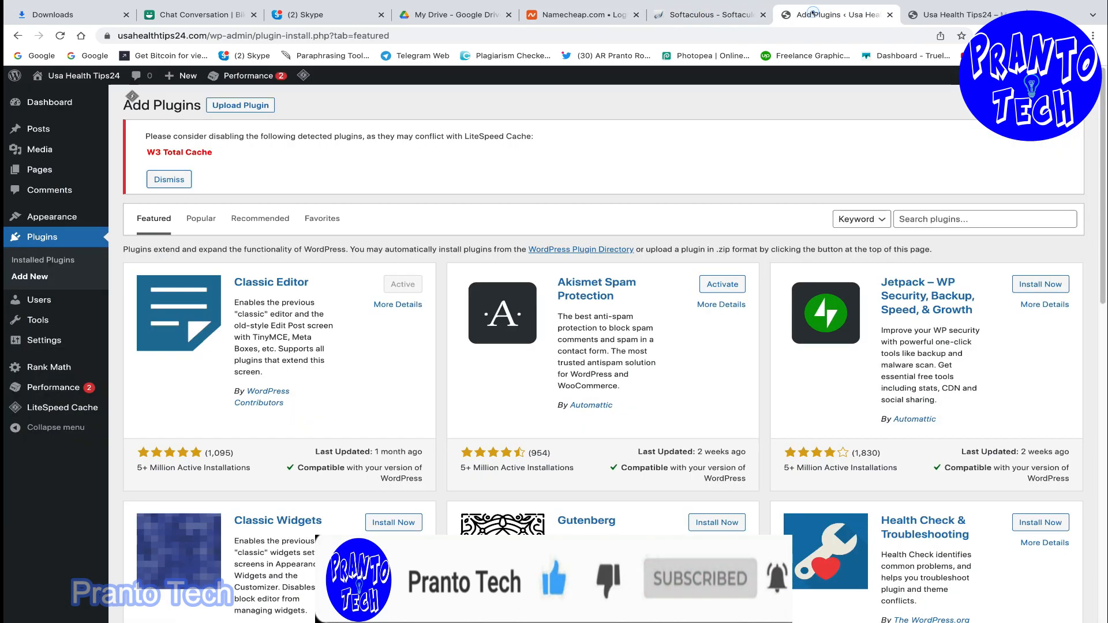
pyautogui.click(836, 15)
pyautogui.scroll(-13, 404, 326)
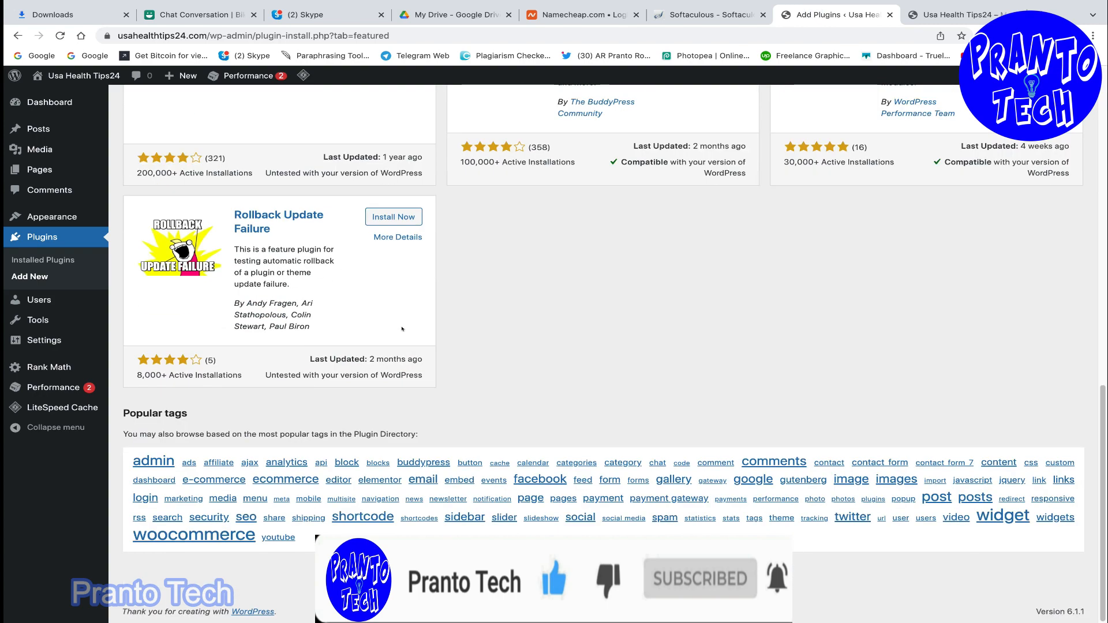
pyautogui.scroll(13, 403, 327)
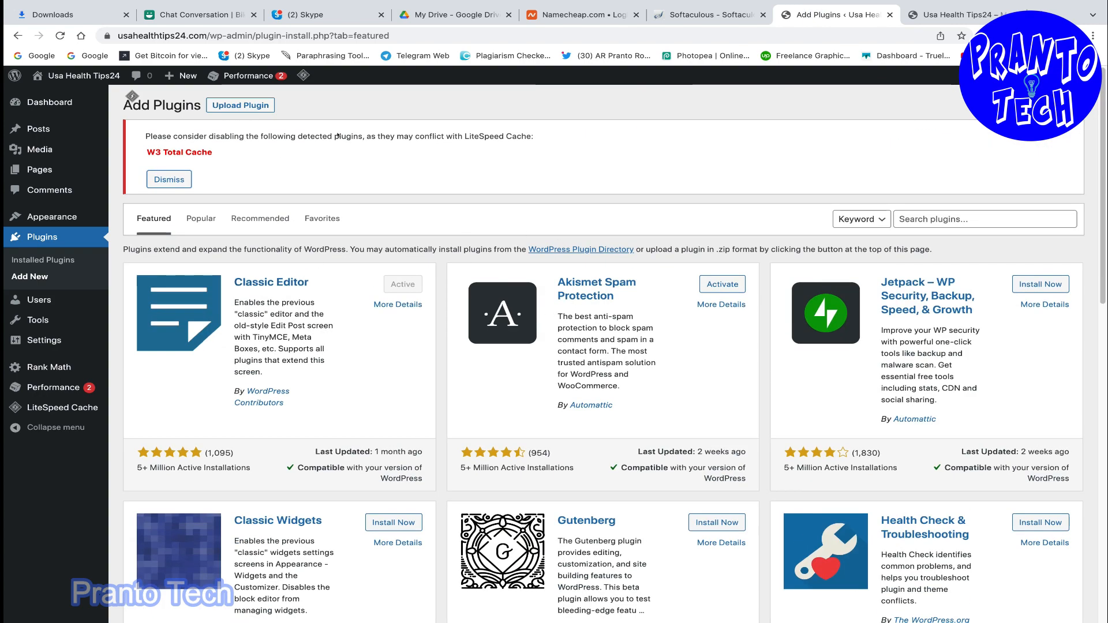